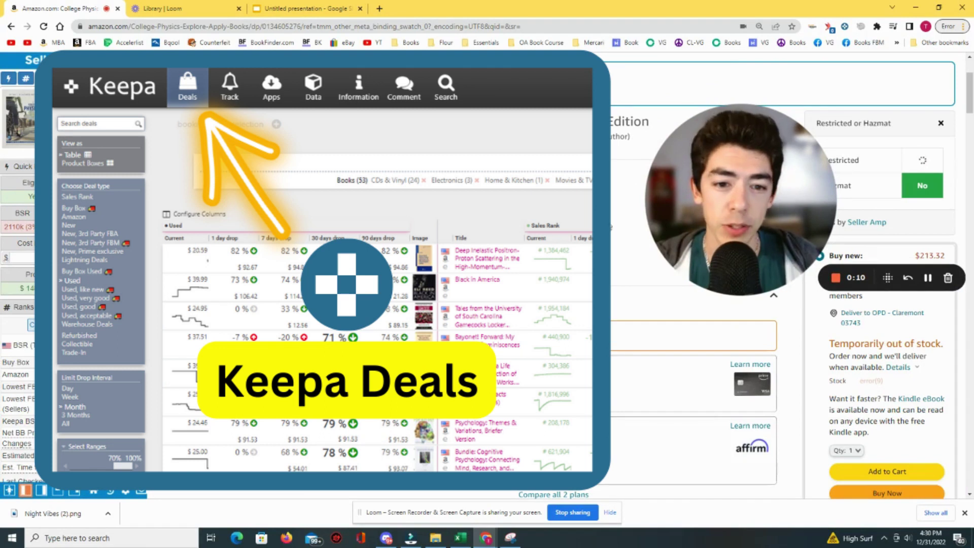
Display the sales rank curve on the Keepa price history chart of the College Physics: Explore and Apply listing.
scroll(553, 443, down, 1)
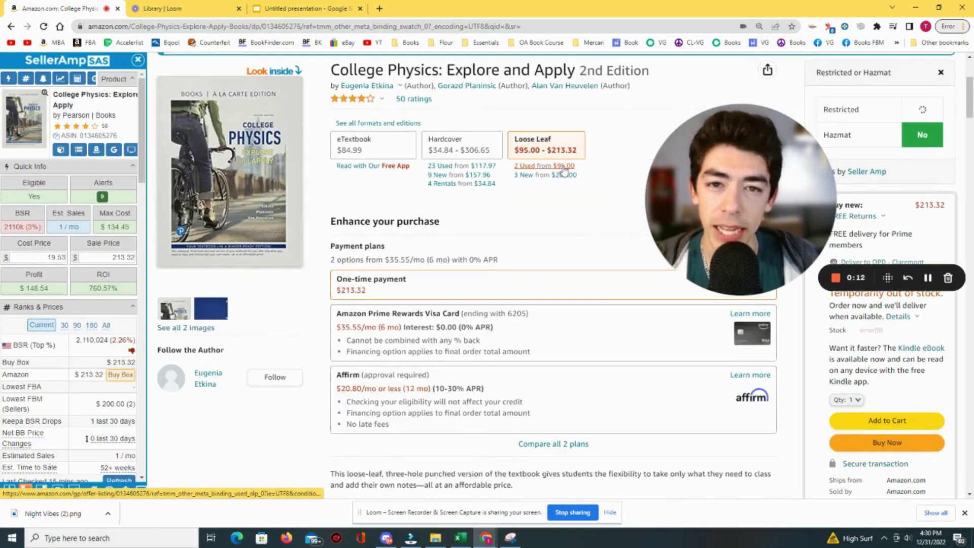
scroll(565, 171, up, 3)
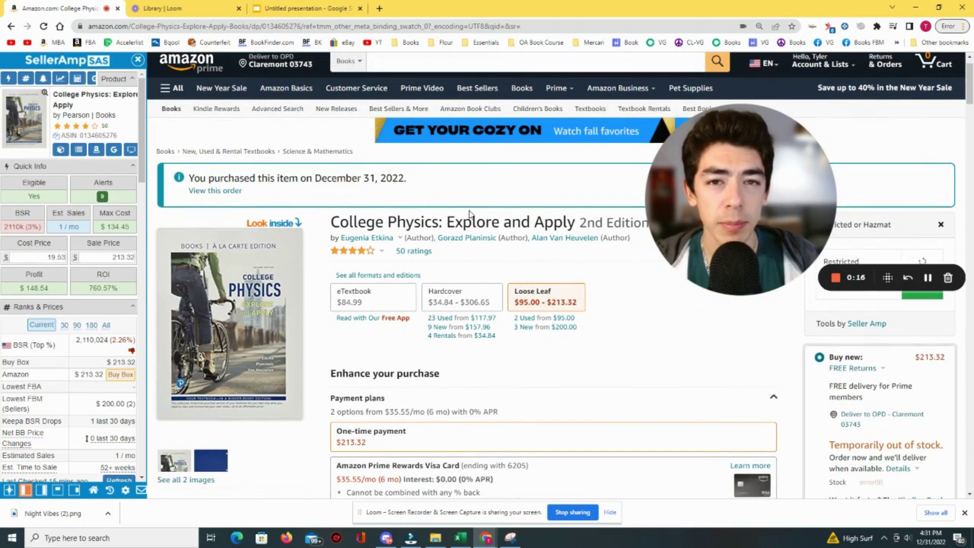
scroll(548, 240, down, 12)
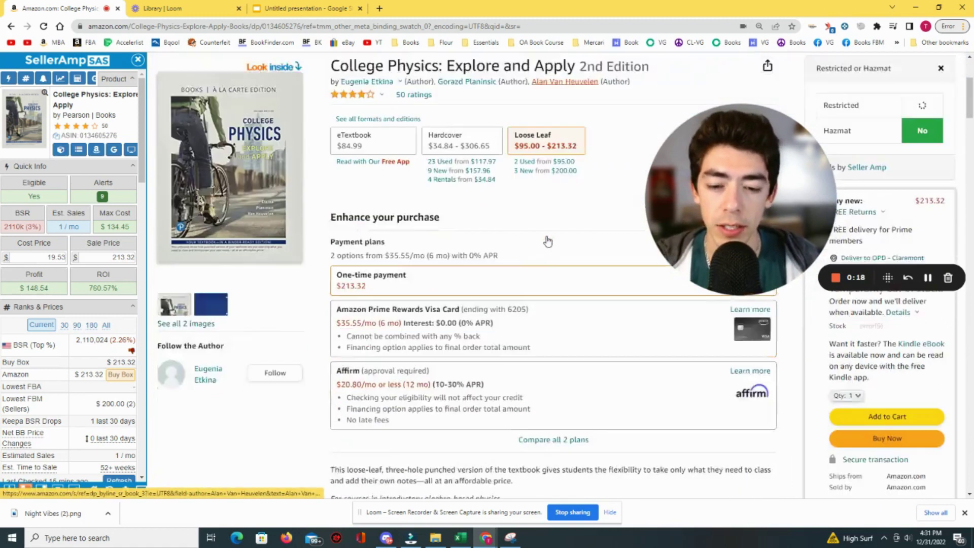
scroll(550, 240, down, 2)
drag(755, 235, 837, 217)
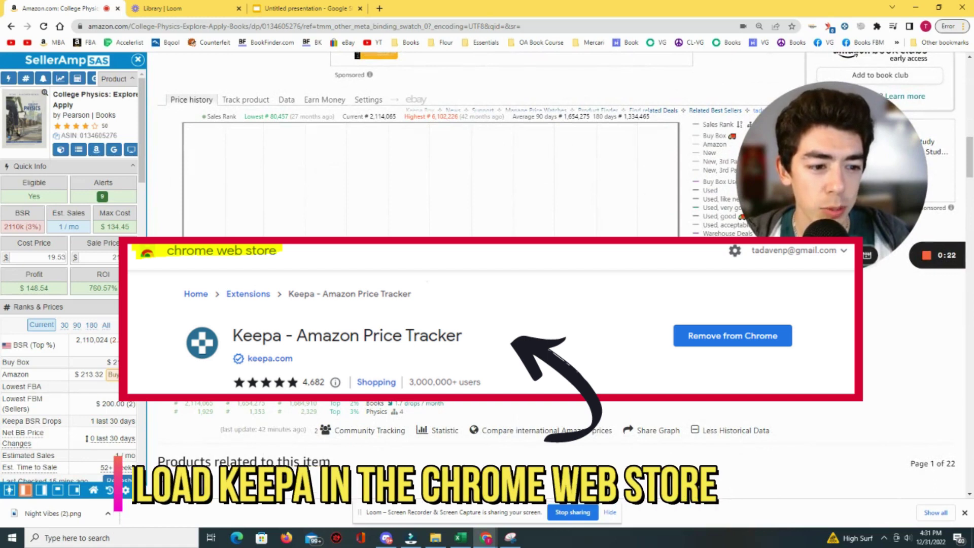
drag(836, 184, 844, 172)
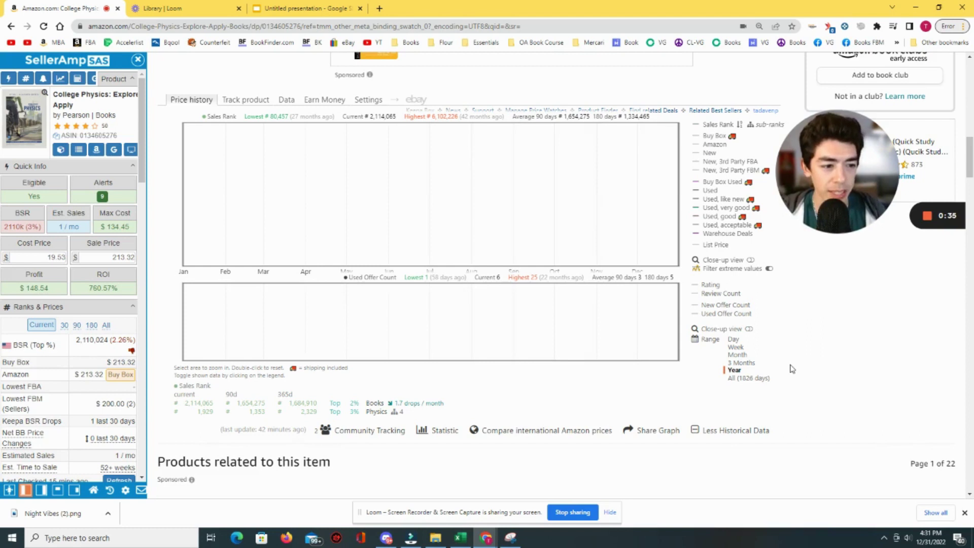
drag(822, 169, 813, 170)
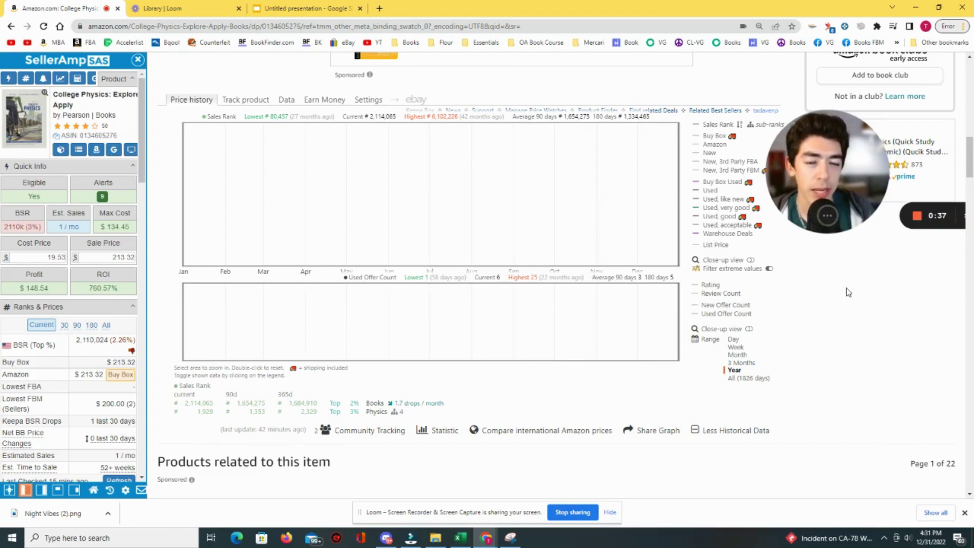
click(724, 128)
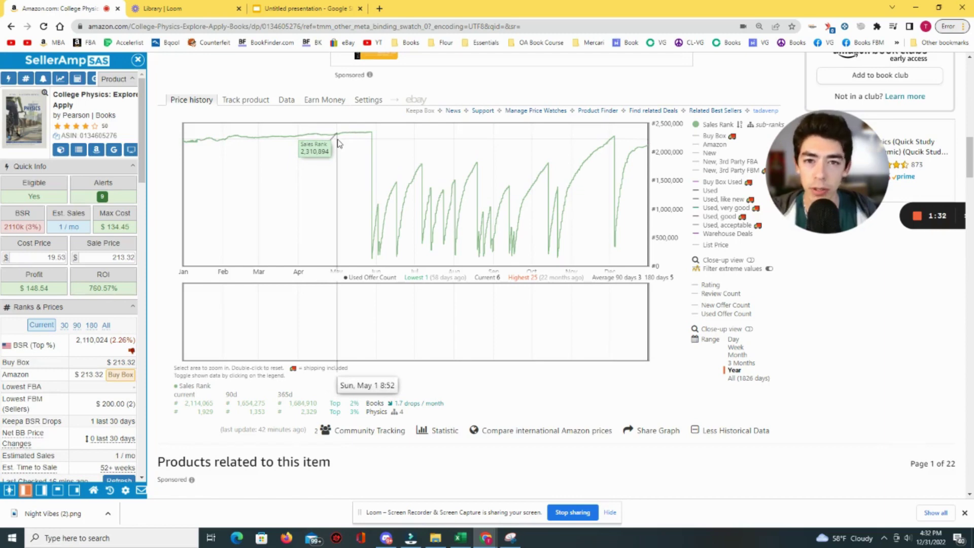
Examine the book's Best Sellers Rank in the Product details section of the listing.
scroll(564, 375, down, 20)
scroll(558, 370, down, 3)
scroll(482, 333, up, 1)
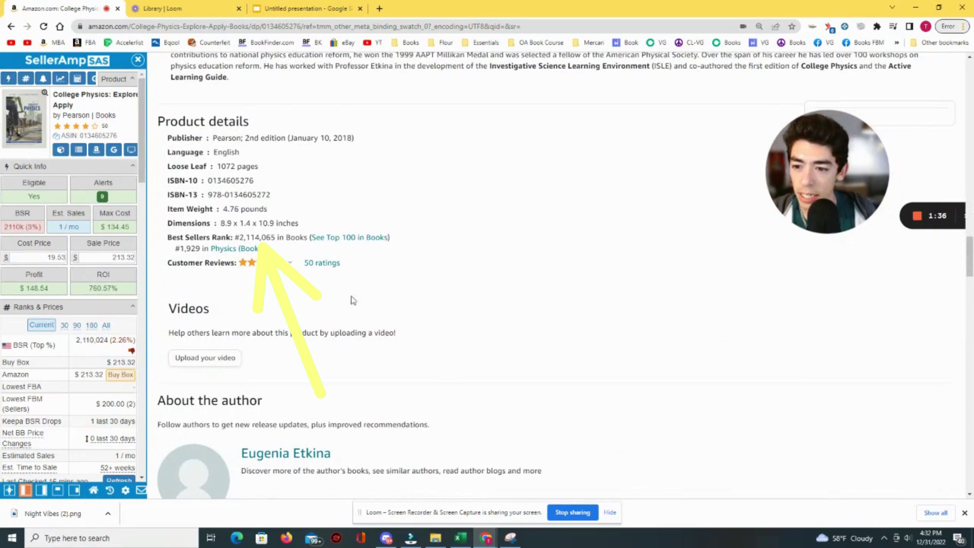
drag(240, 237, 261, 238)
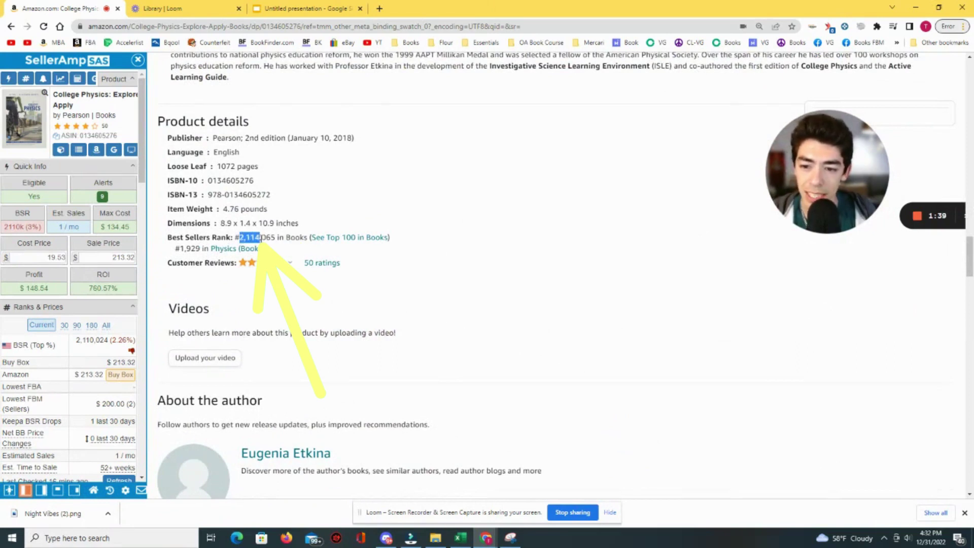
click(501, 274)
drag(239, 237, 274, 237)
click(453, 247)
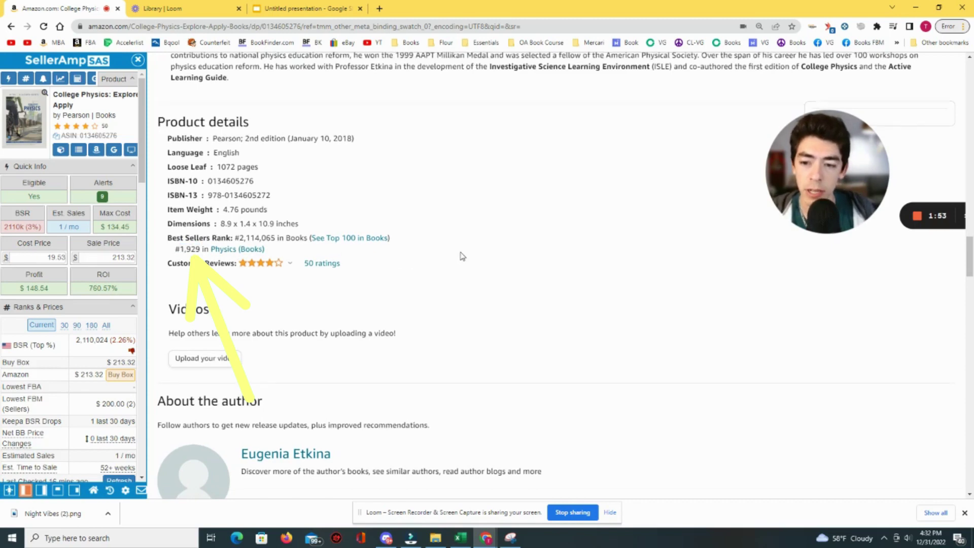
Zoom in on the late-May drop in the Keepa sales rank chart and restore the full-year view.
scroll(459, 253, down, 10)
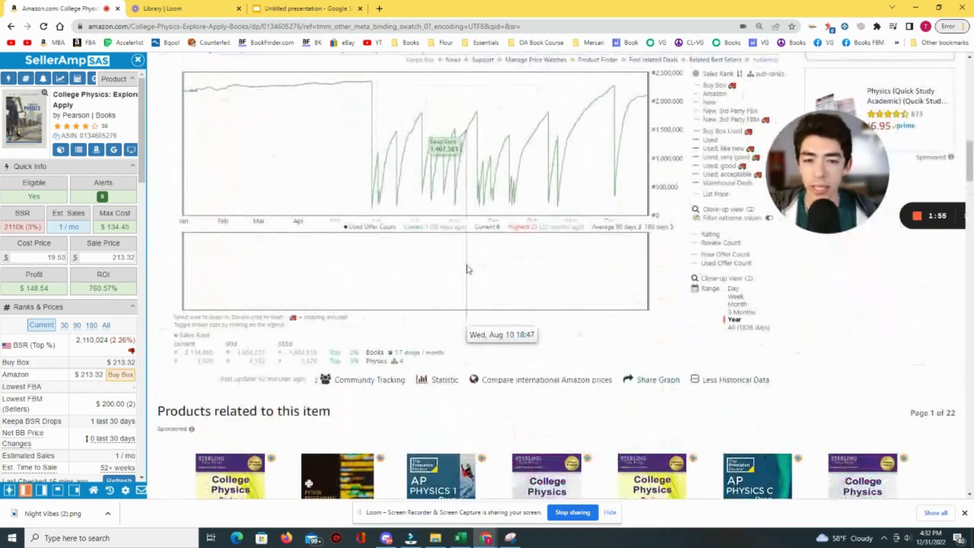
scroll(466, 268, up, 2)
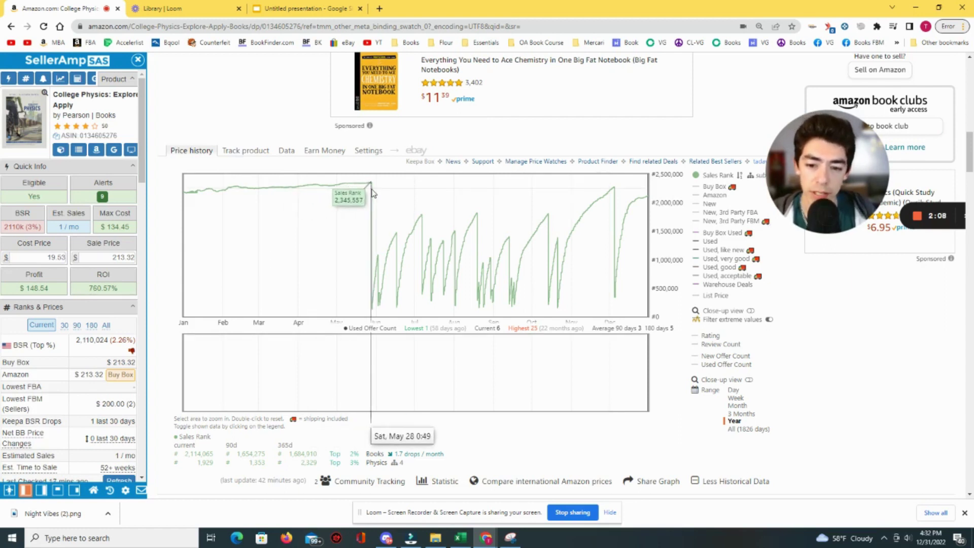
drag(362, 194, 380, 195)
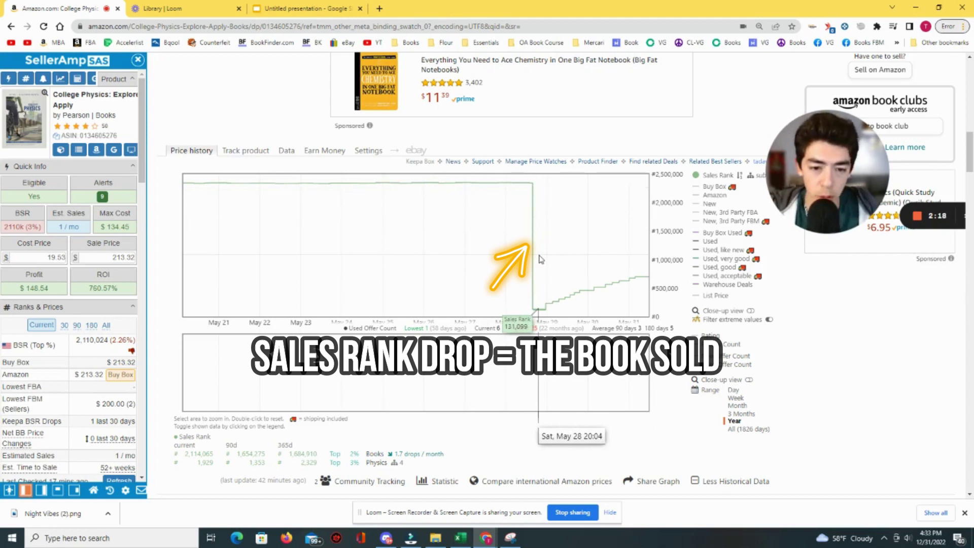
double_click(584, 261)
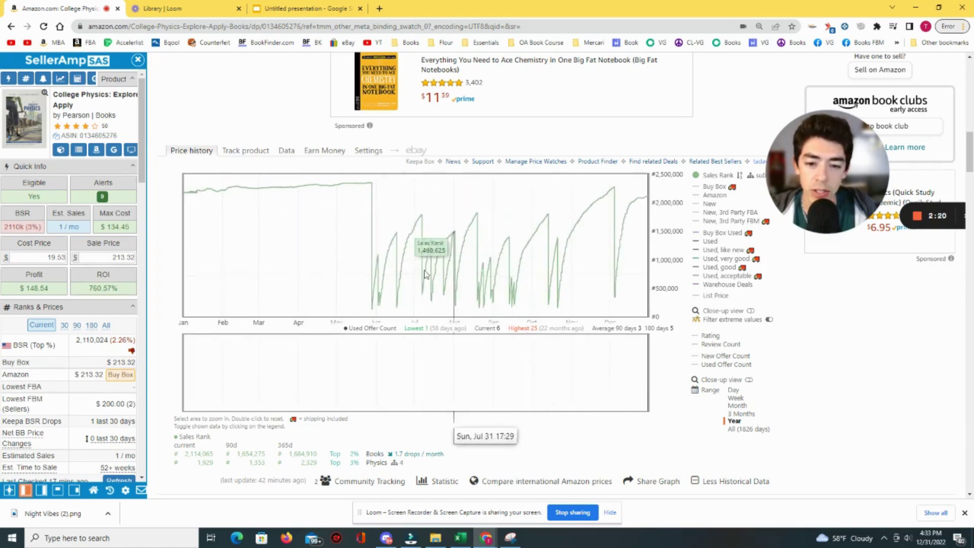
Inspect the sales rank drops from May to September, closer around early June, and return the chart to the Year range.
drag(358, 264, 522, 272)
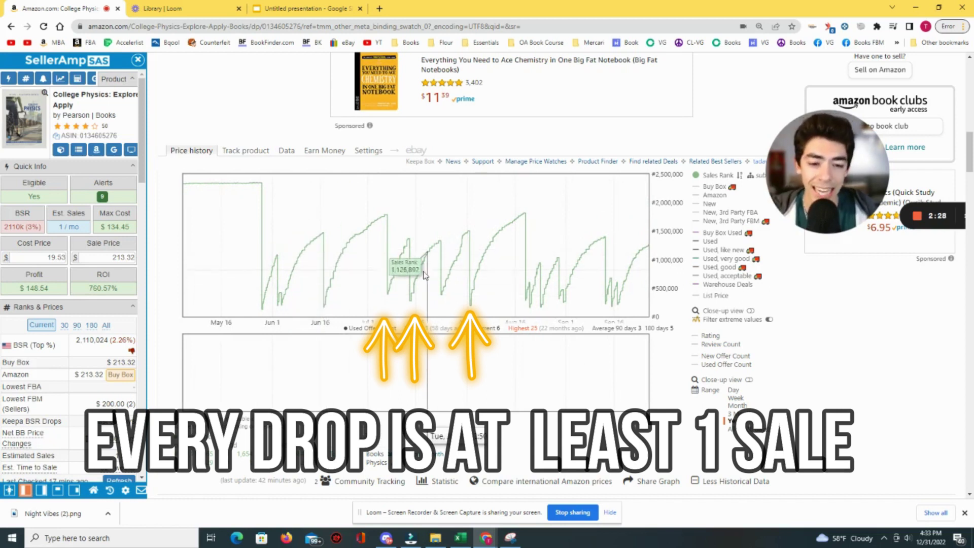
drag(245, 293, 305, 299)
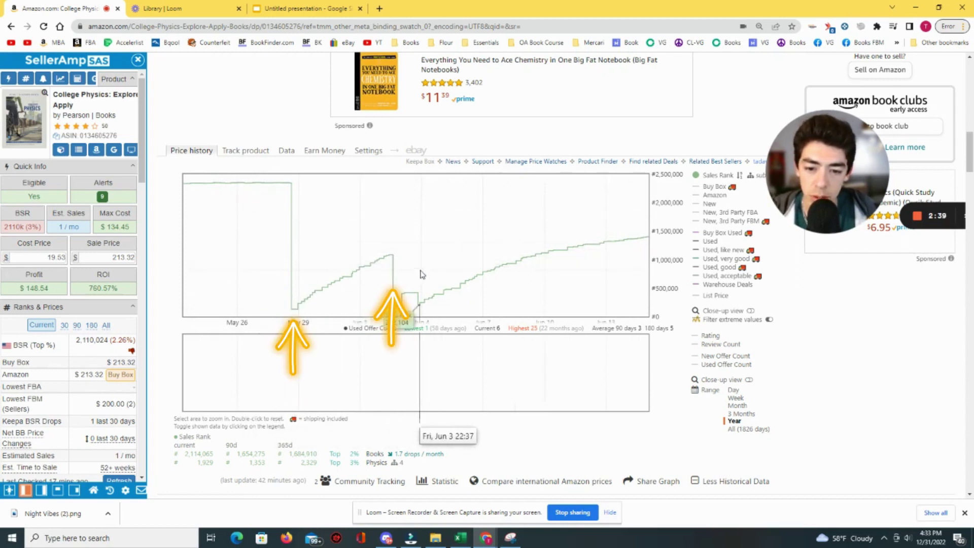
scroll(660, 356, down, 1)
click(734, 371)
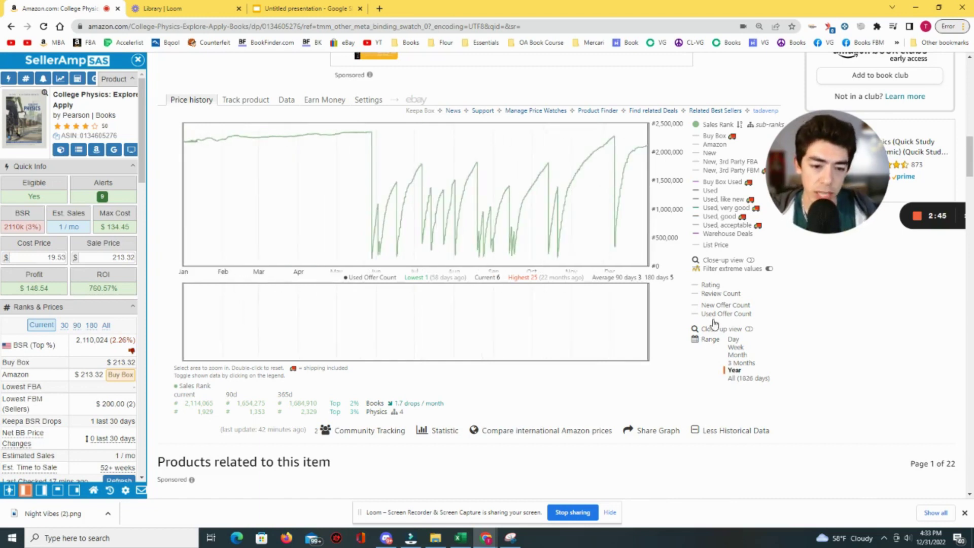
Zoom in on the early-December sales rank drop down to the hourly level and reset the chart to the Year range.
drag(602, 239, 626, 242)
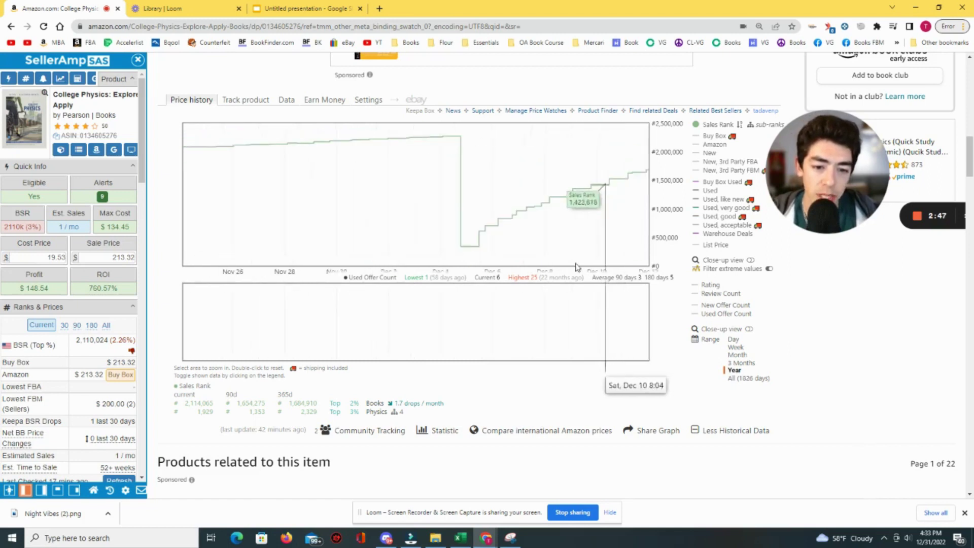
drag(467, 254, 389, 252)
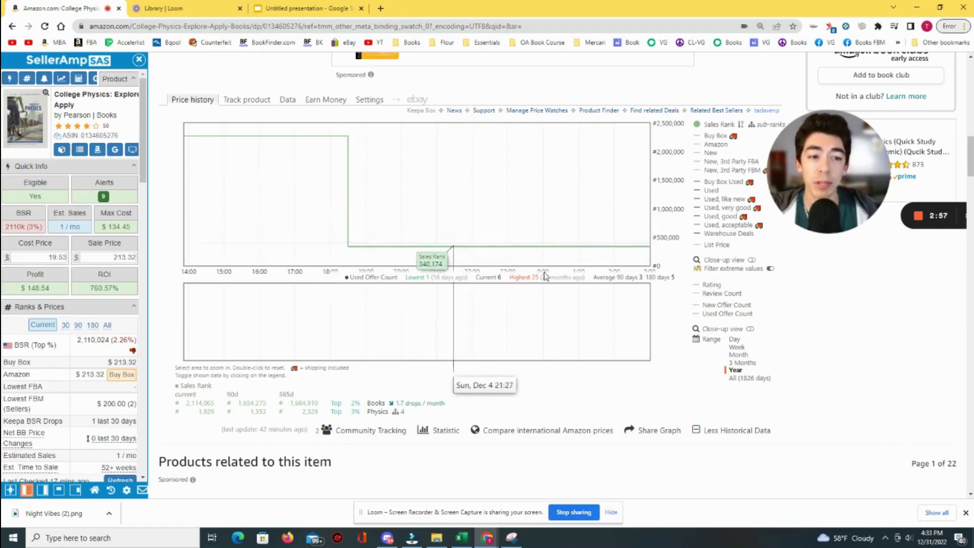
click(737, 371)
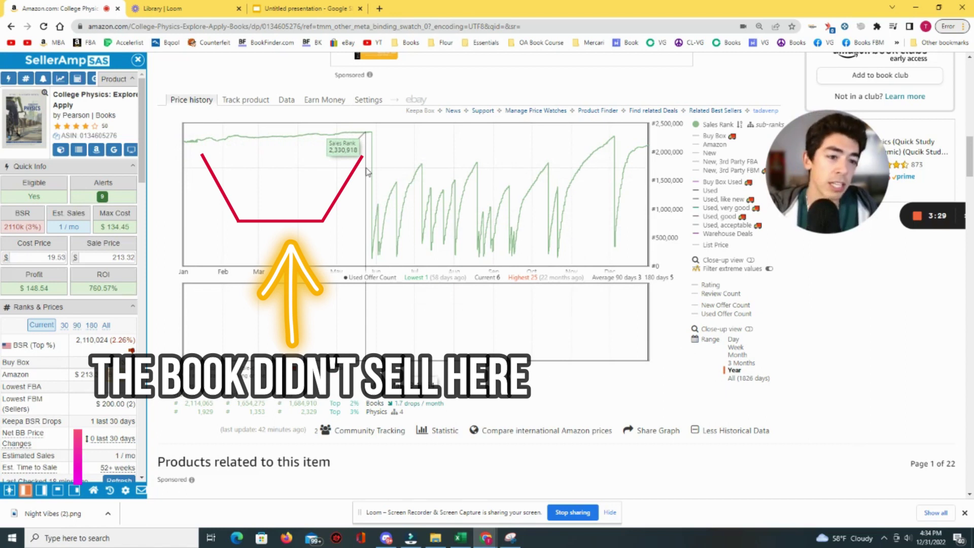
Zoom the sales rank chart to June through November and check the sales rank drop counts in Keepa's product data.
drag(366, 172, 583, 228)
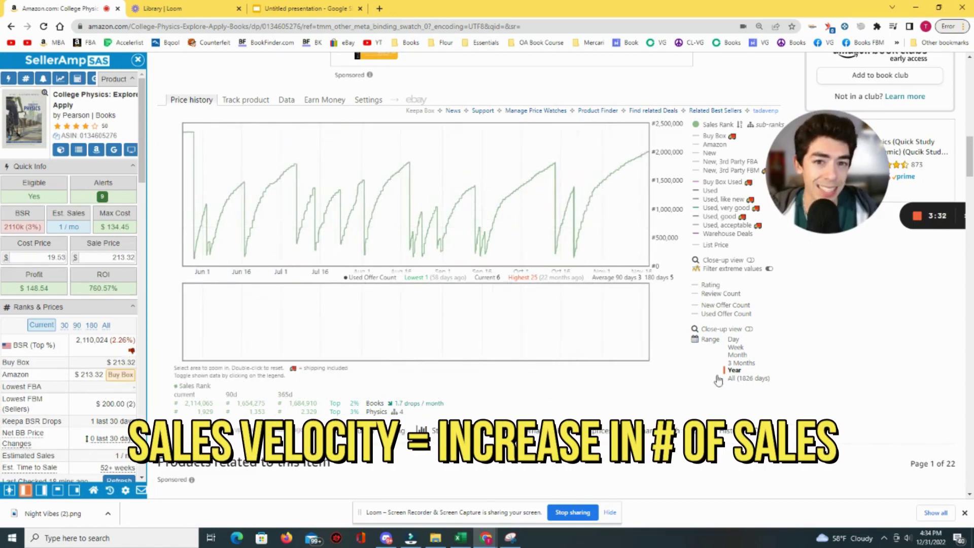
scroll(549, 321, up, 1)
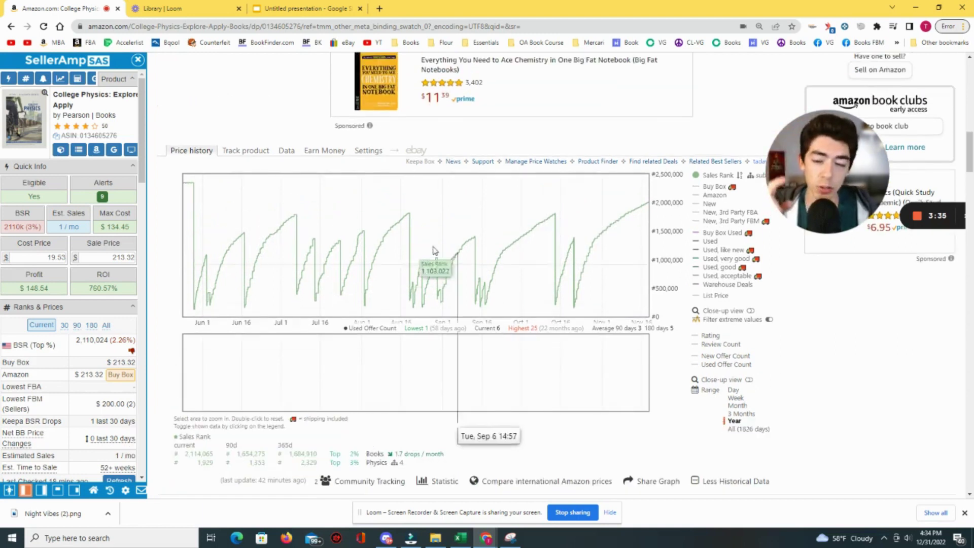
click(283, 156)
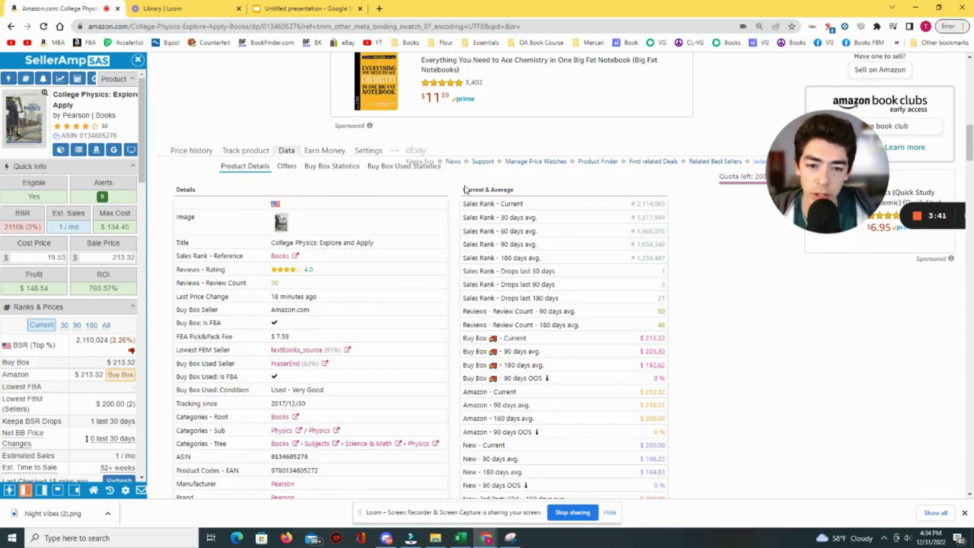
scroll(547, 187, down, 2)
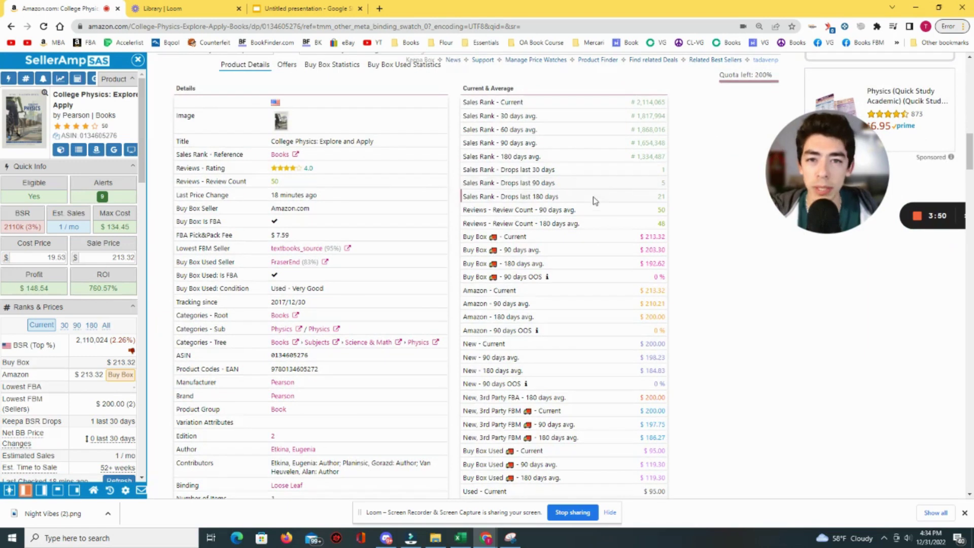
Return to the price history chart and set its range to Month to view the December sales rank drop.
scroll(588, 203, up, 3)
click(191, 202)
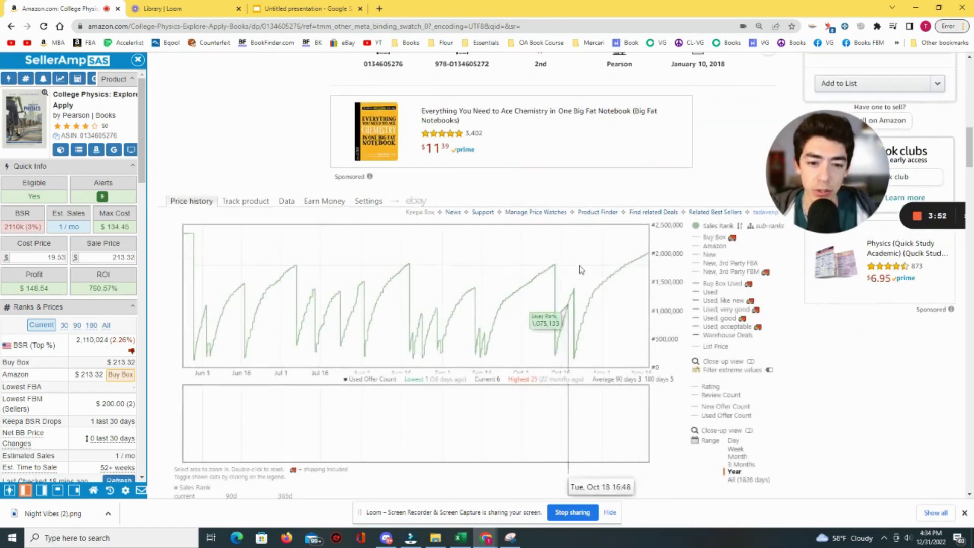
scroll(672, 249, down, 2)
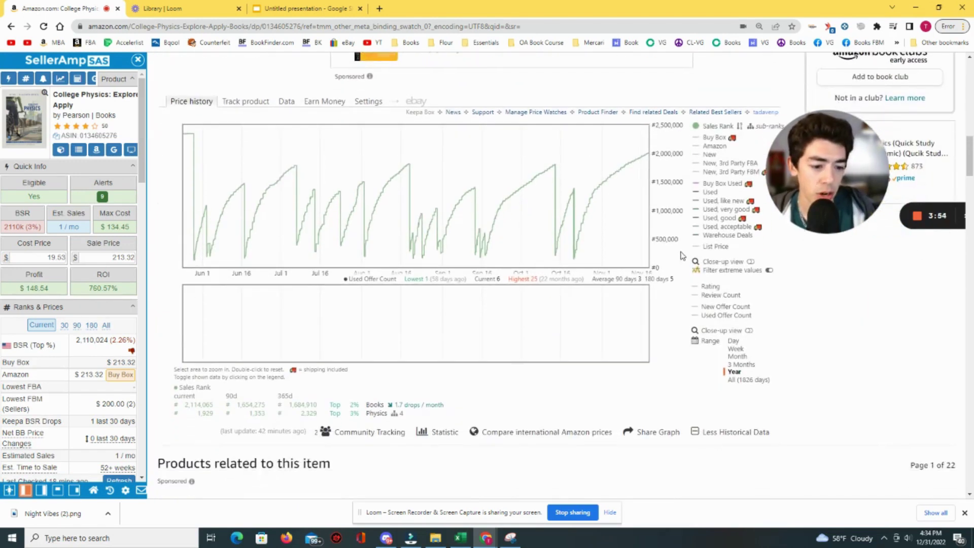
click(742, 355)
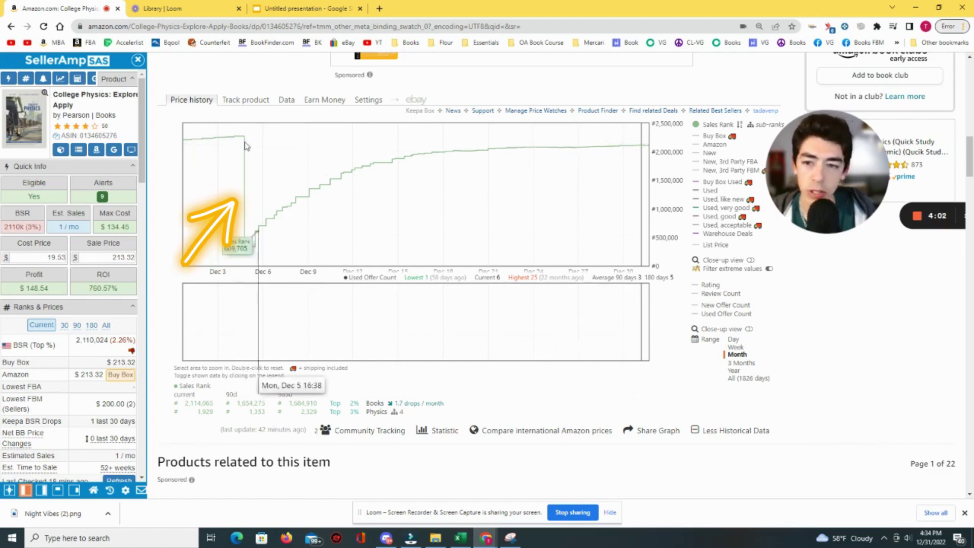
Check the sales rank drops in the product data again and set the price history chart's range to 3 Months.
click(285, 100)
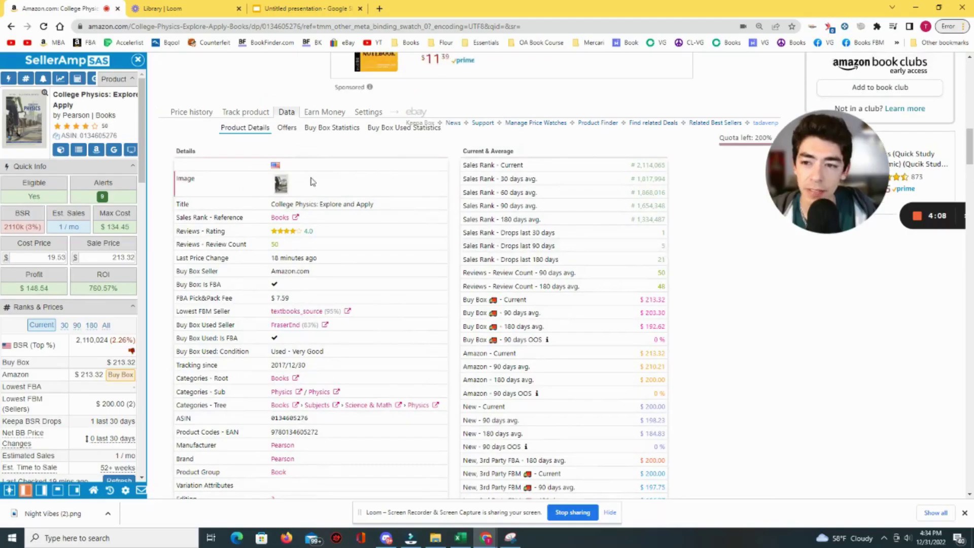
scroll(457, 254, up, 2)
click(191, 201)
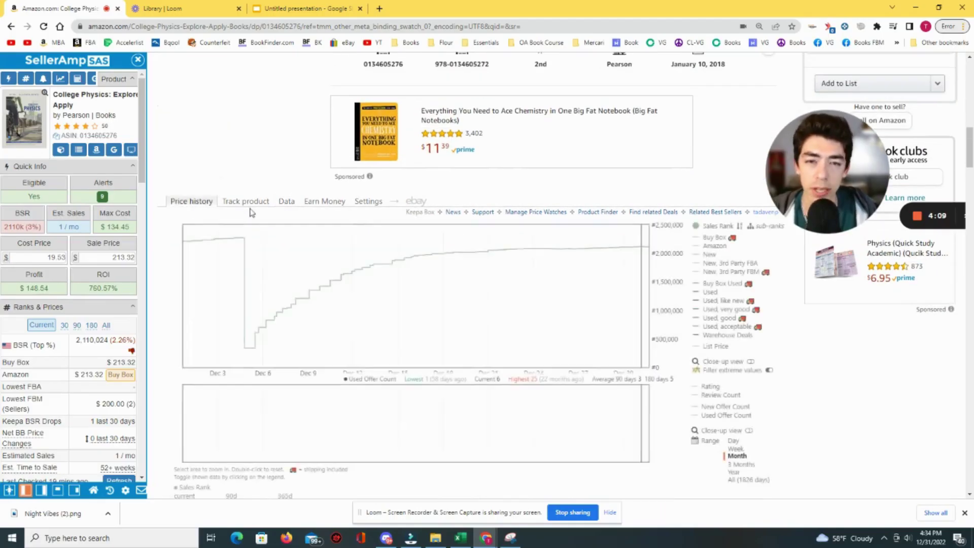
scroll(472, 235, down, 2)
click(741, 362)
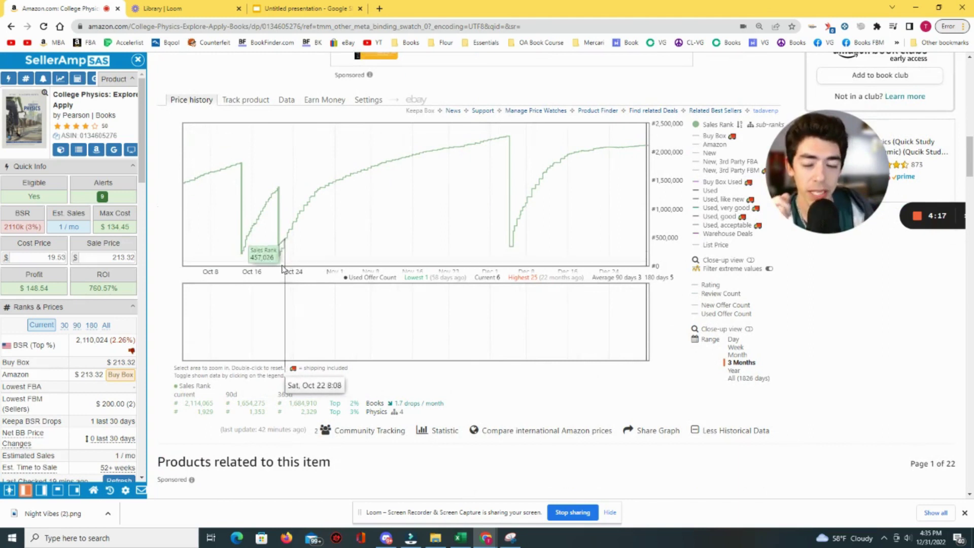
Zoom in on the mid-October double drop in sales rank down to the hours of October 13–14 and restore the 3 Months range.
drag(233, 244, 255, 251)
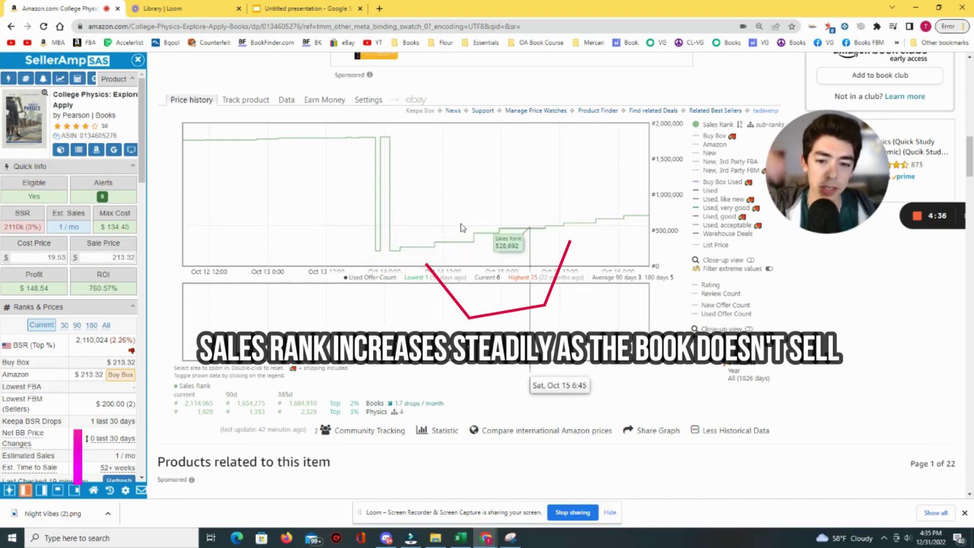
drag(361, 165, 401, 167)
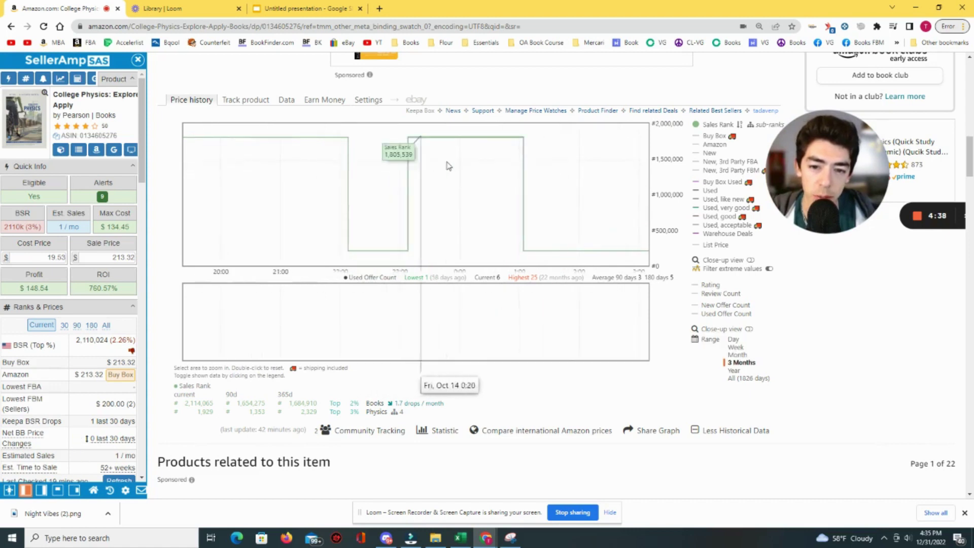
click(736, 363)
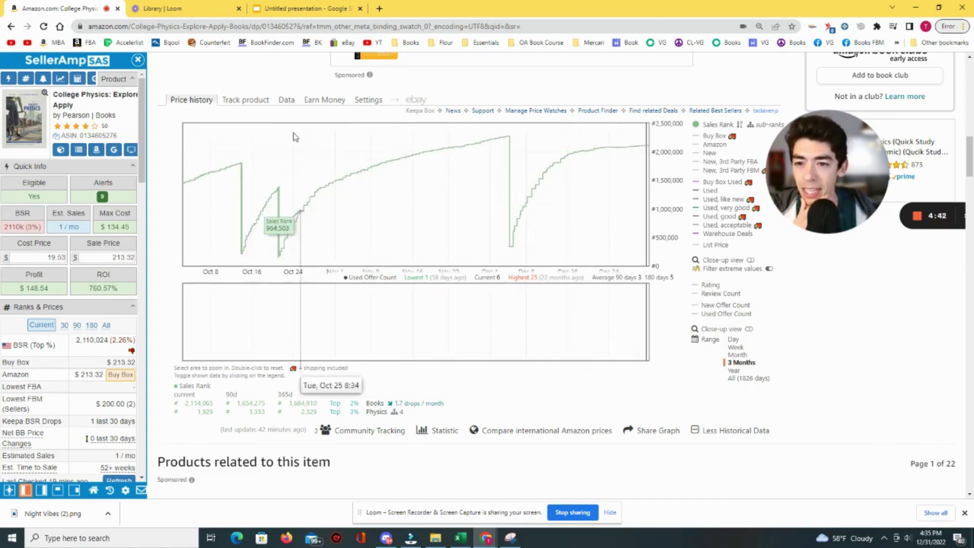
Compare the sales rank drop counts in the product data with the price history chart, zooming in around the October 13 drop.
click(286, 99)
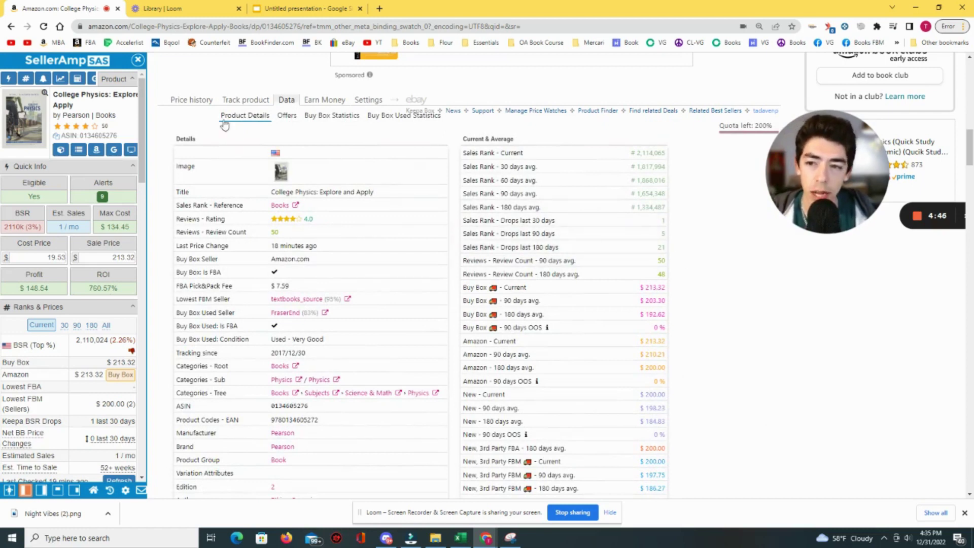
click(192, 99)
drag(274, 251, 198, 213)
drag(305, 253, 175, 213)
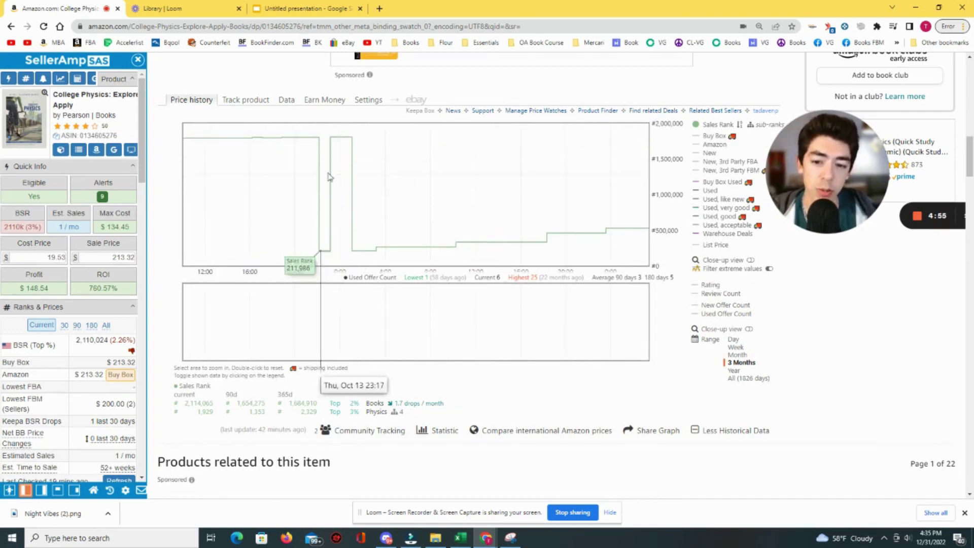
Set the price history chart's range to Year and show the Used price line in place of Sales Rank.
double_click(433, 187)
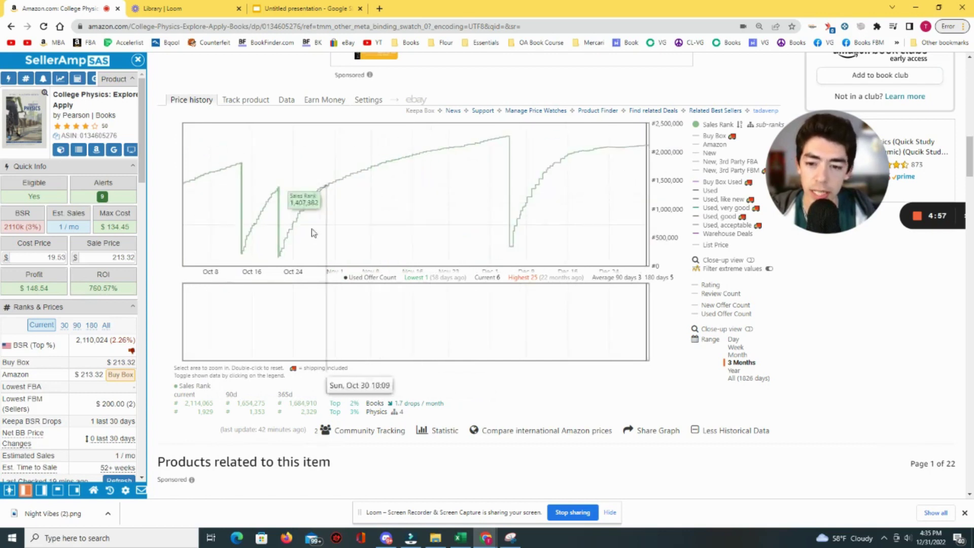
click(742, 369)
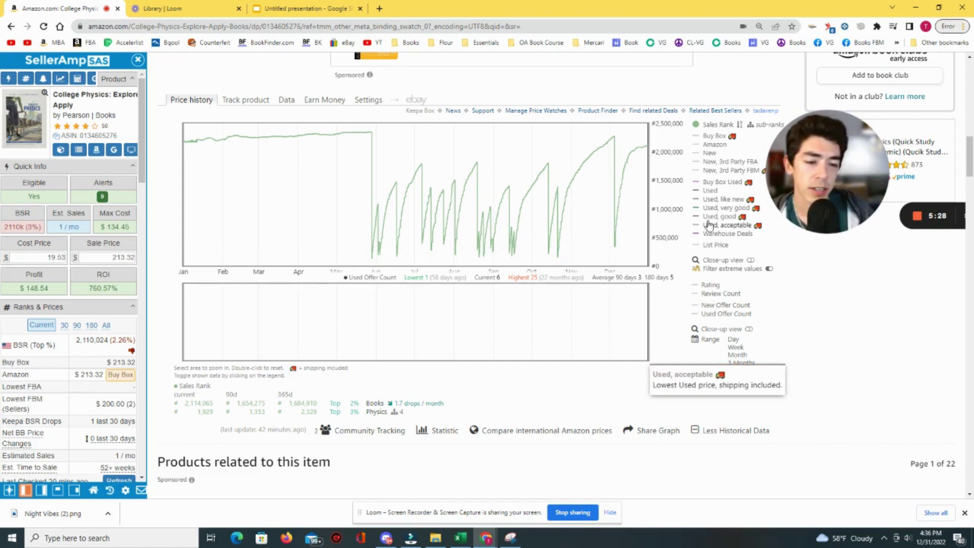
click(696, 192)
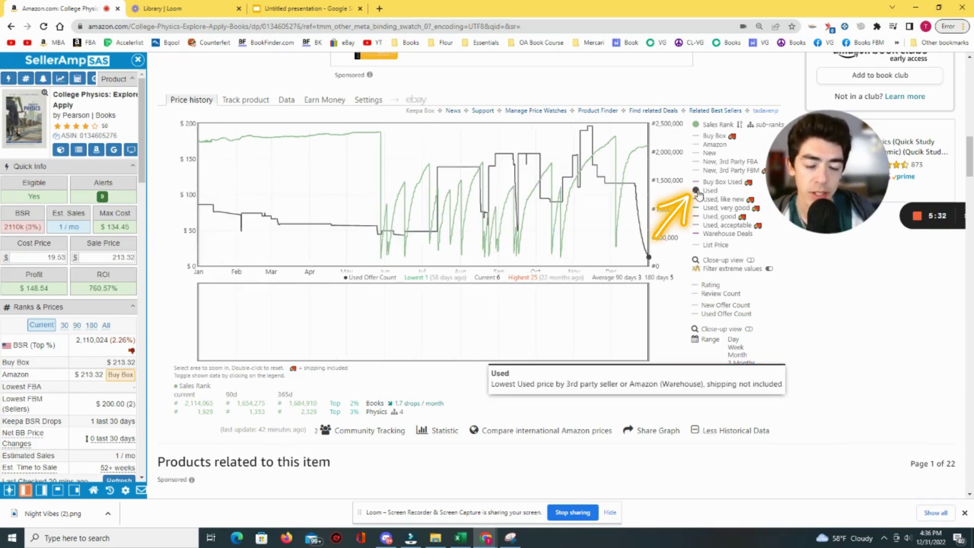
click(700, 125)
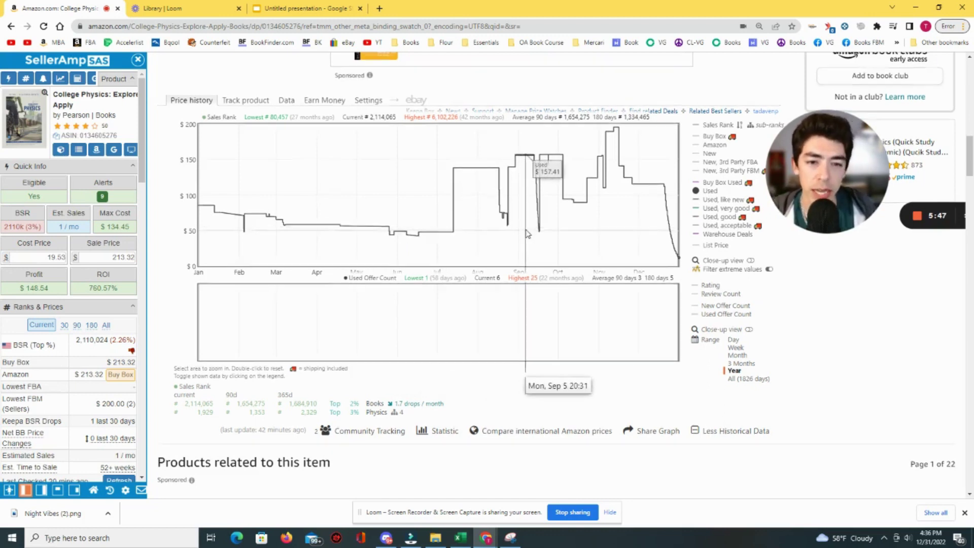
Check the used offers for the Loose Leaf format on the listing and return to the price history chart.
scroll(534, 230, up, 8)
scroll(536, 234, up, 5)
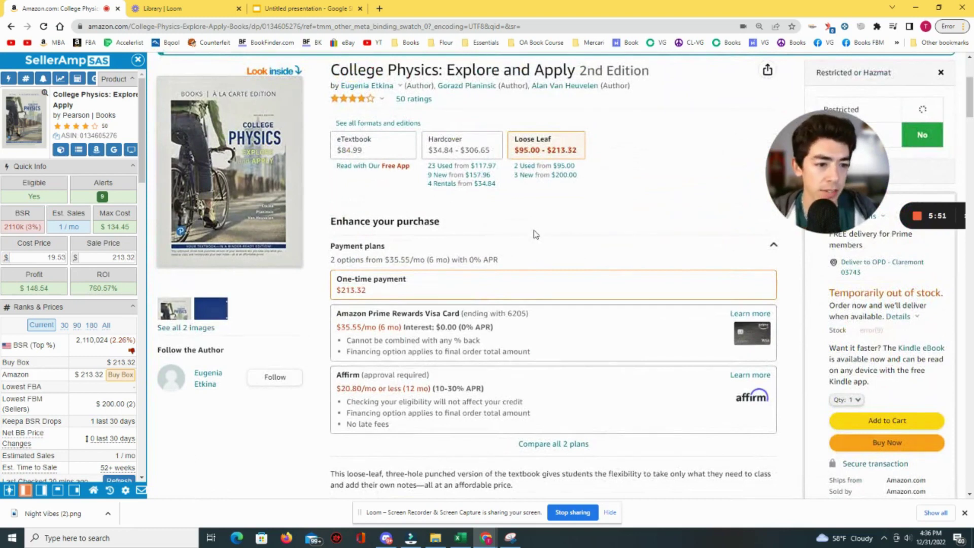
click(558, 167)
click(583, 233)
scroll(583, 231, down, 12)
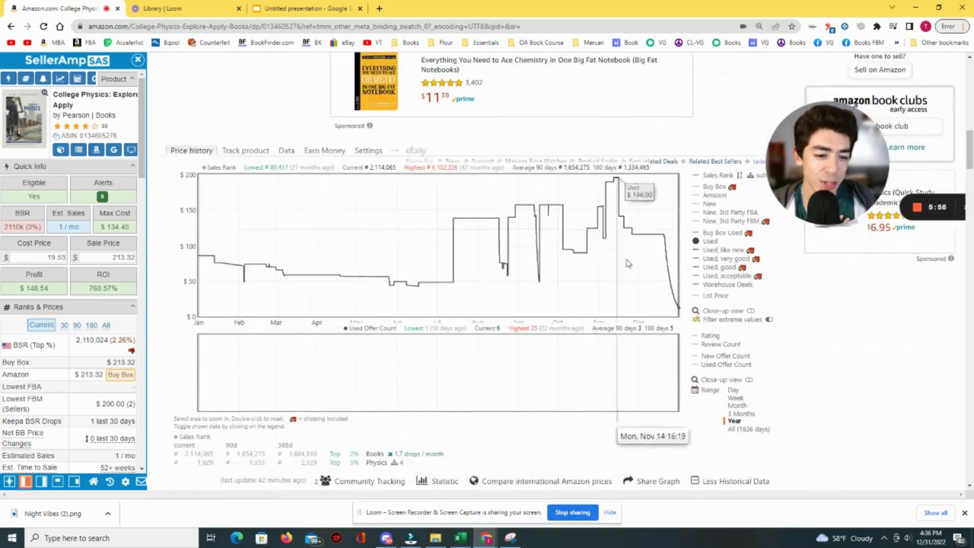
Zoom in on the lowest used price in late December and around May 1, restoring the Year range each time.
drag(678, 301, 602, 284)
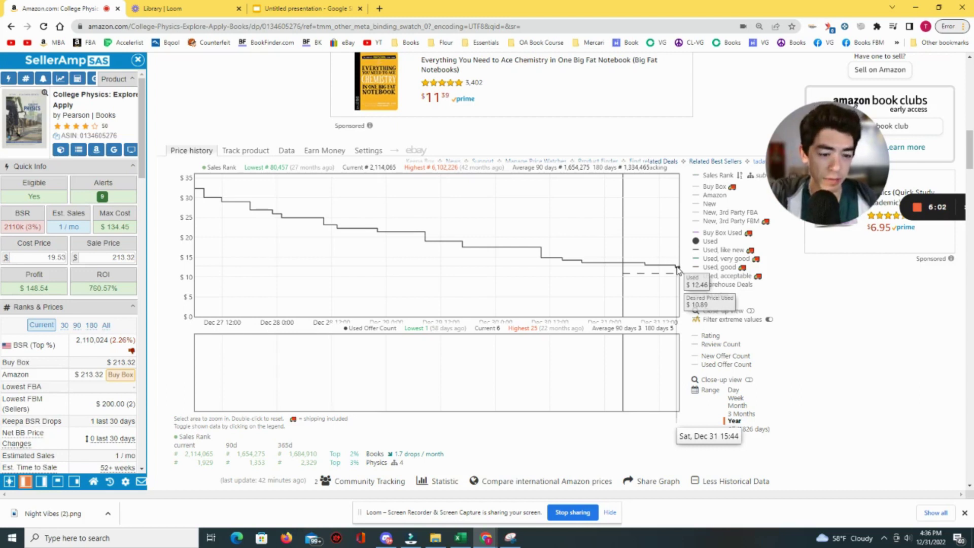
click(735, 421)
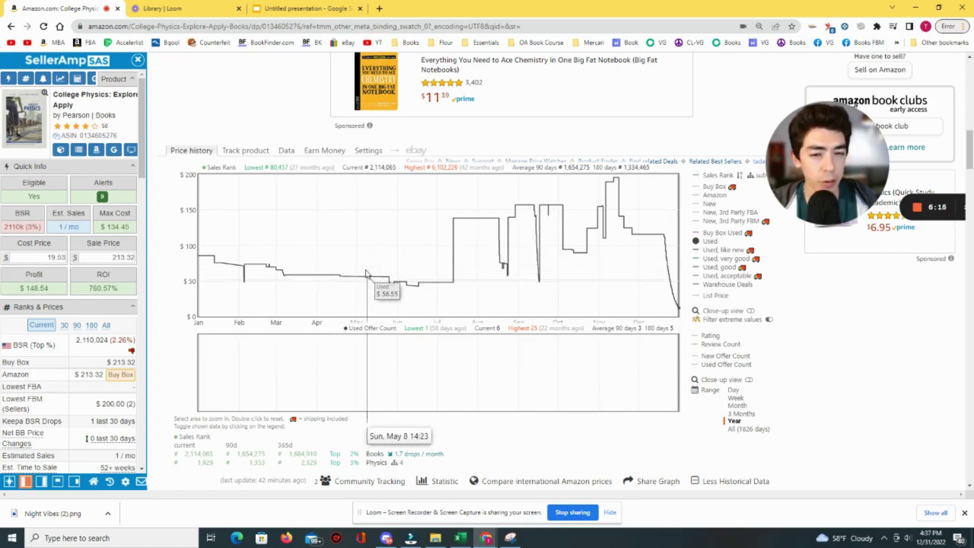
drag(346, 282, 391, 284)
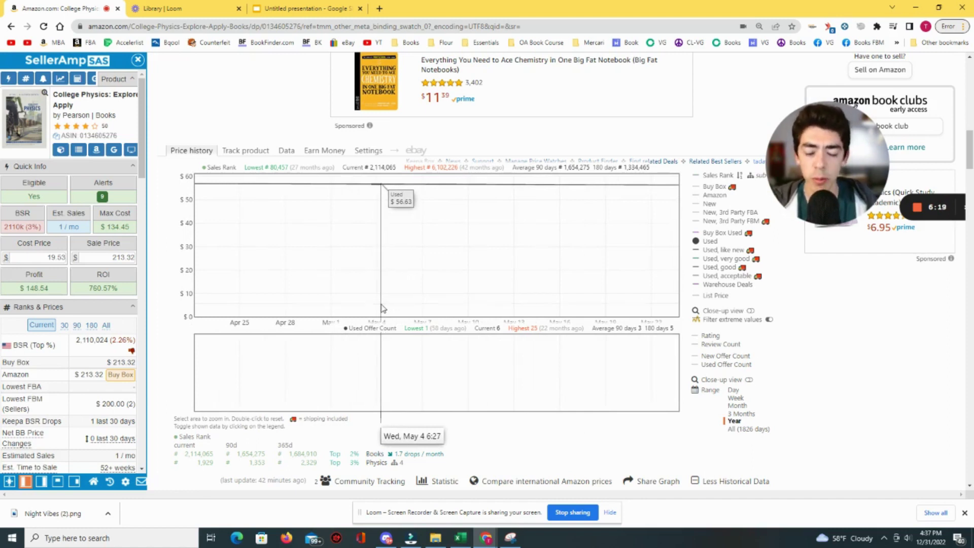
drag(310, 303, 345, 307)
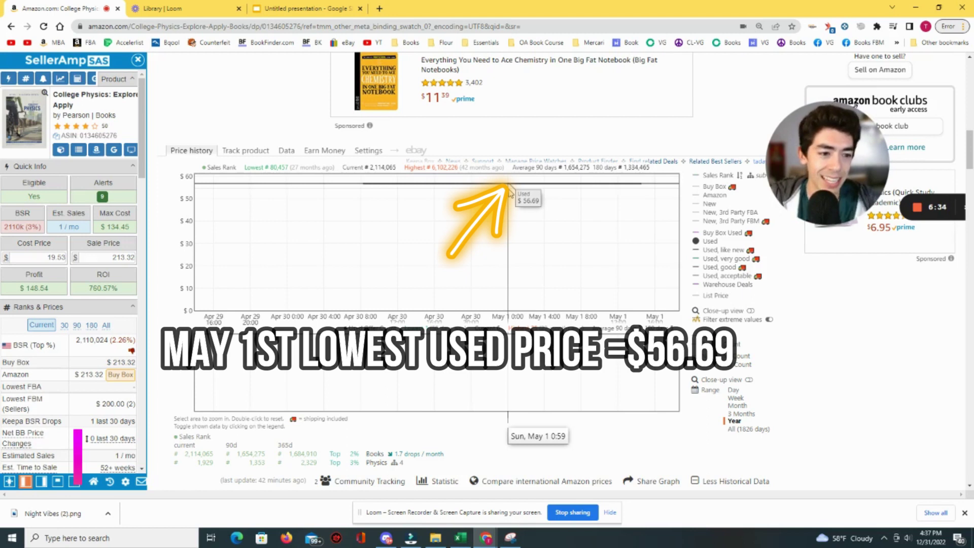
click(745, 424)
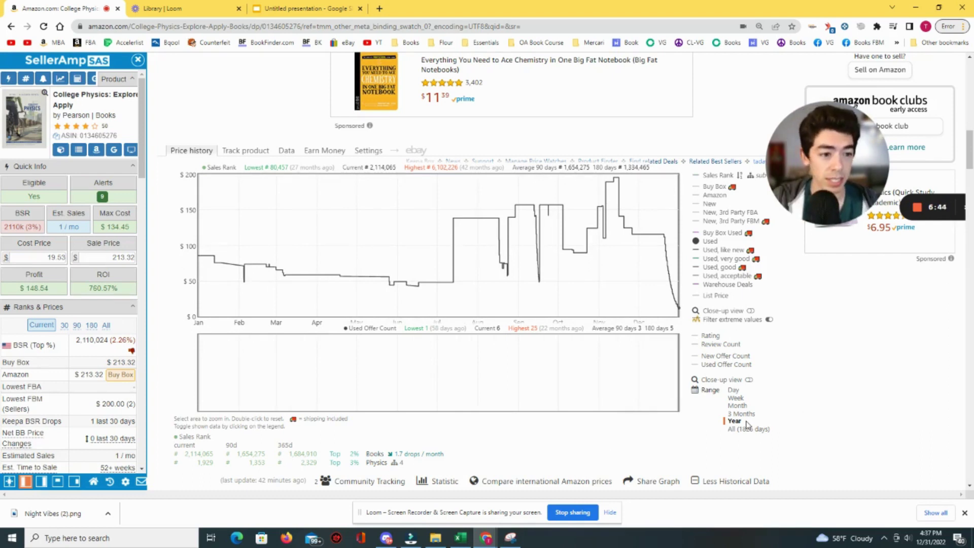
Overlay Sales Rank on the used price and zoom in on the December 4 and May–June drops, restoring the full year view each time.
click(711, 175)
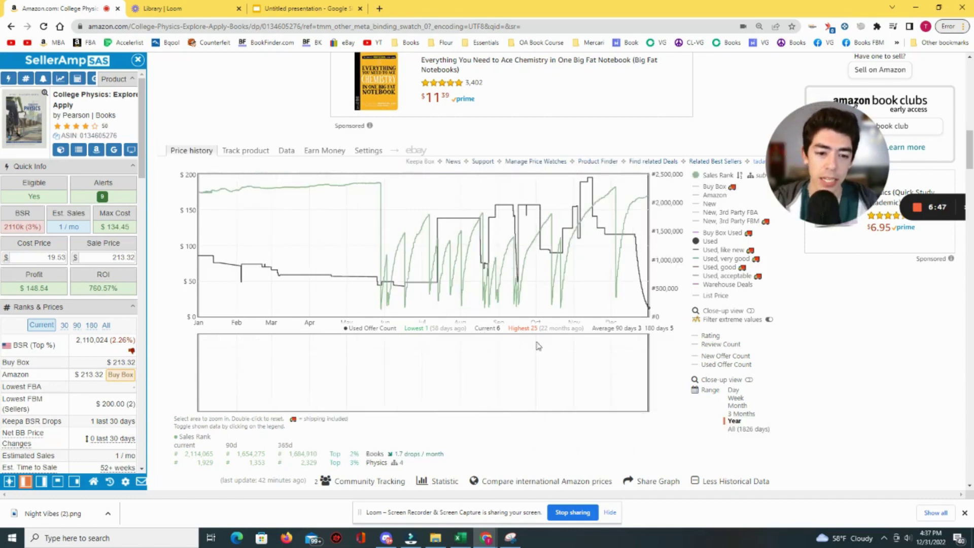
drag(613, 283, 630, 289)
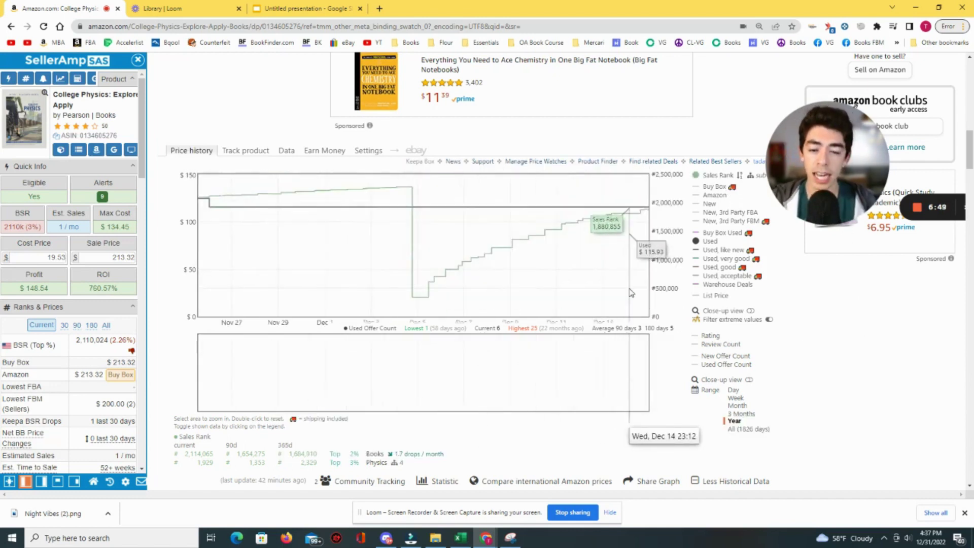
drag(456, 248, 383, 239)
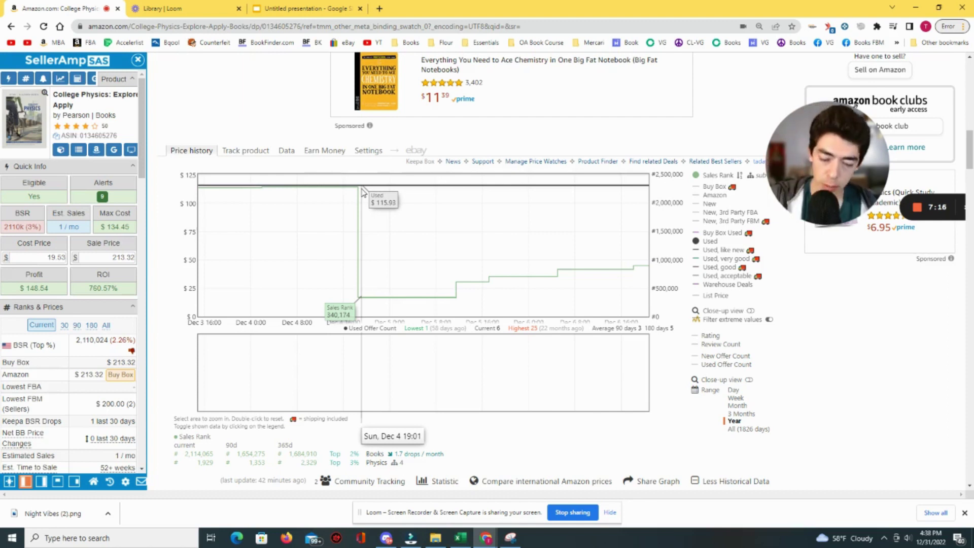
click(745, 421)
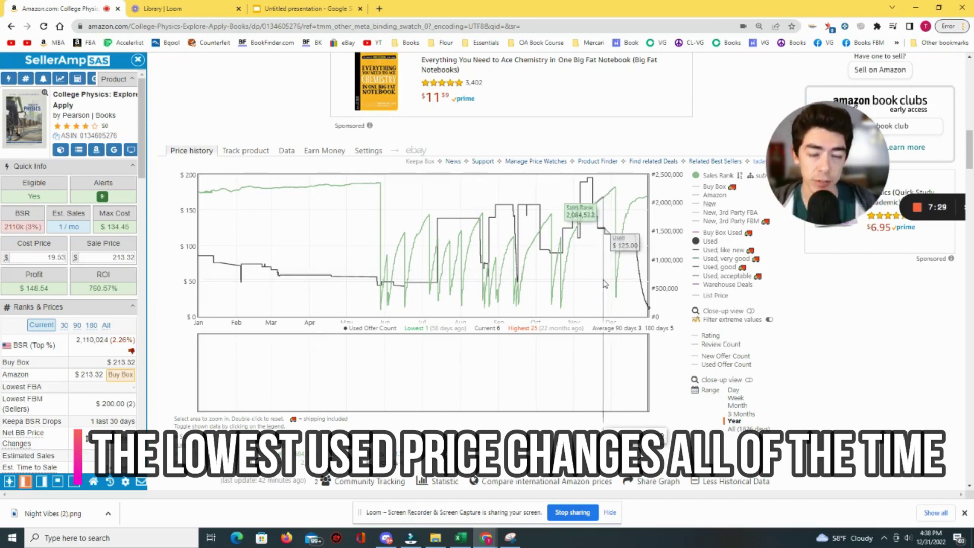
drag(408, 285, 365, 282)
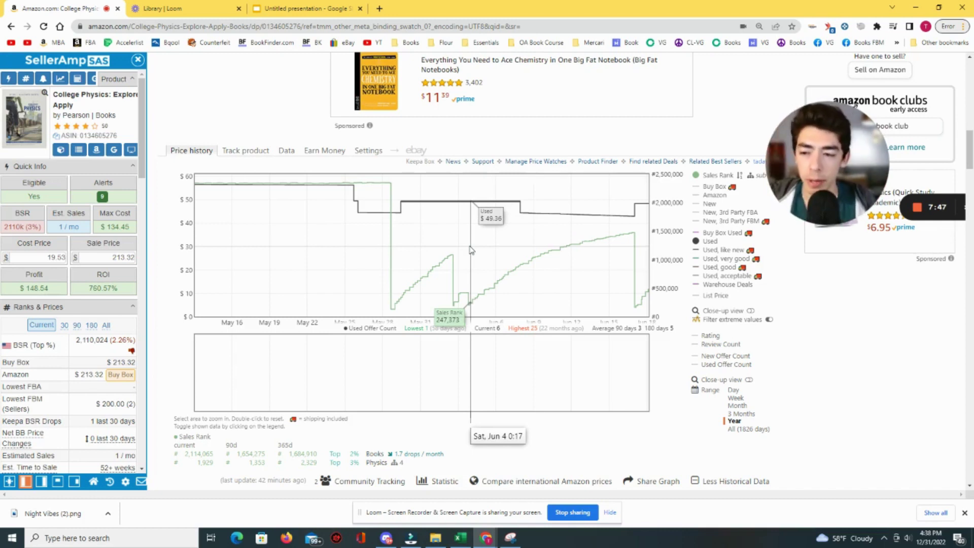
double_click(508, 300)
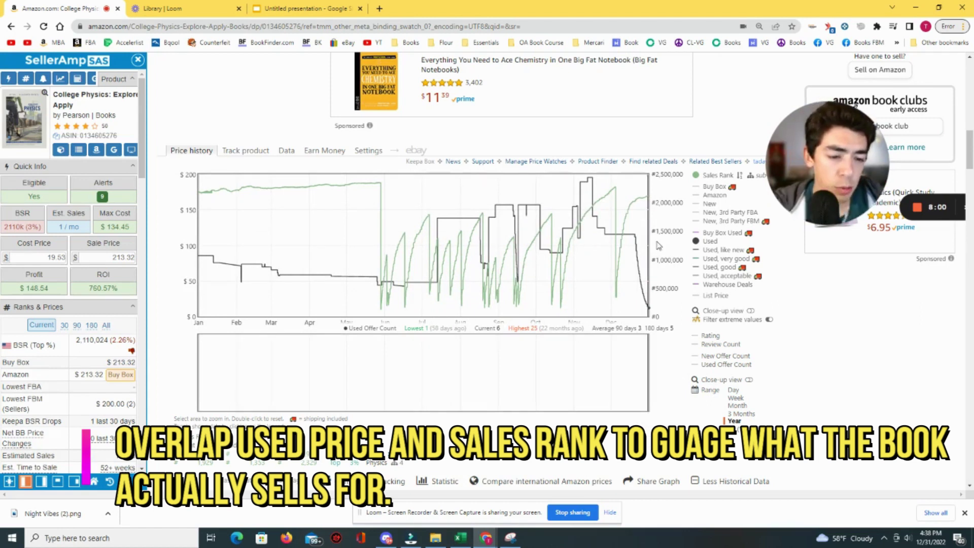
Show the Amazon price line on the chart and hide the Sales Rank and Used lines.
click(708, 205)
click(708, 204)
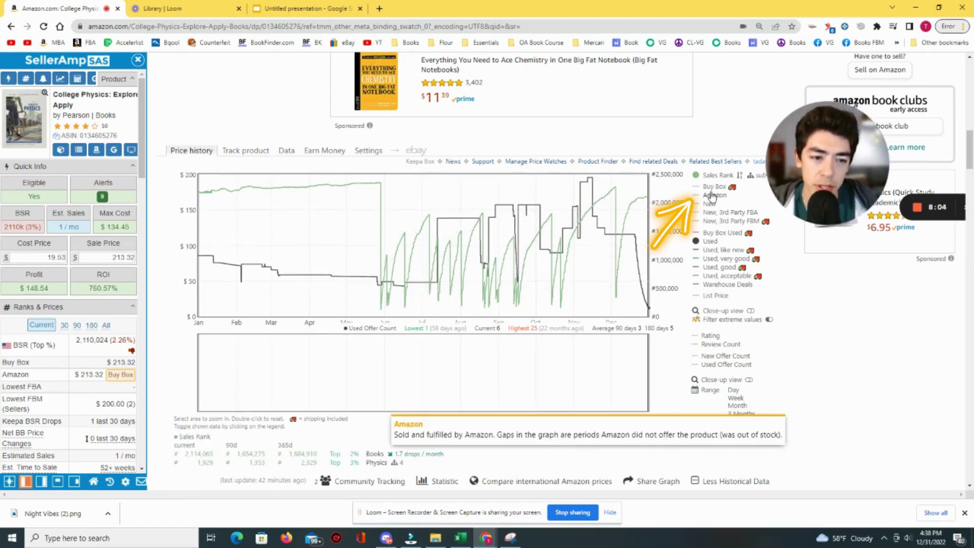
click(707, 195)
click(703, 177)
click(709, 241)
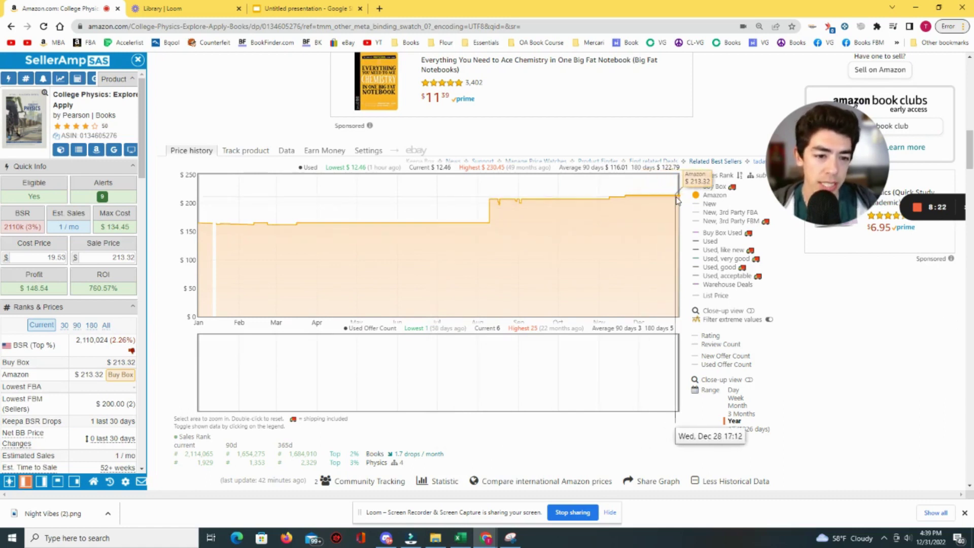
Set the chart's range to Day and compare Amazon's price with the listing's new and used purchase offers.
click(733, 389)
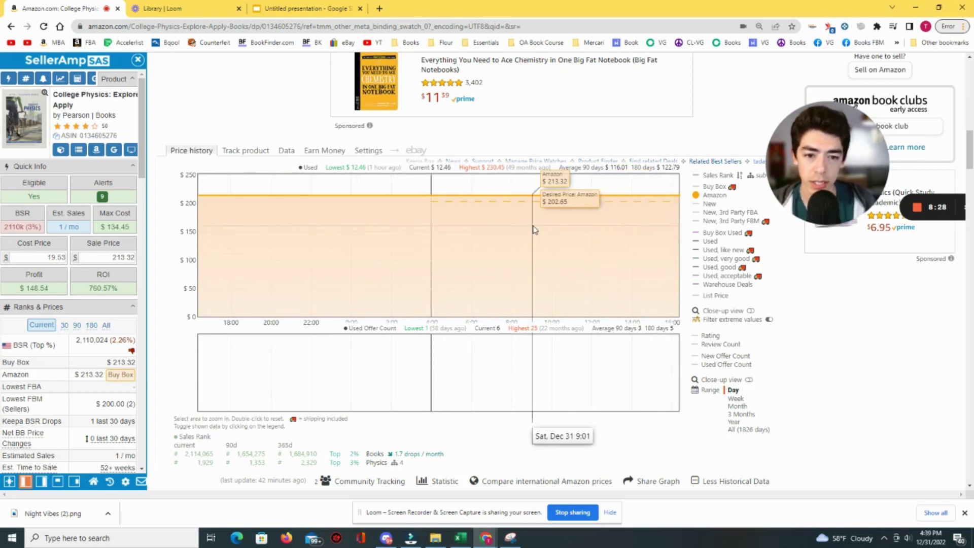
scroll(539, 277, up, 10)
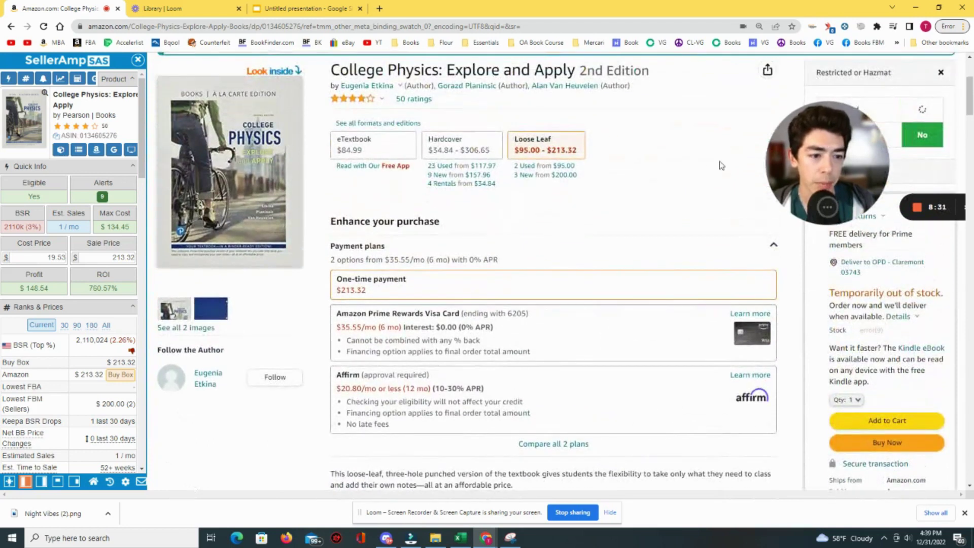
scroll(719, 162, down, 2)
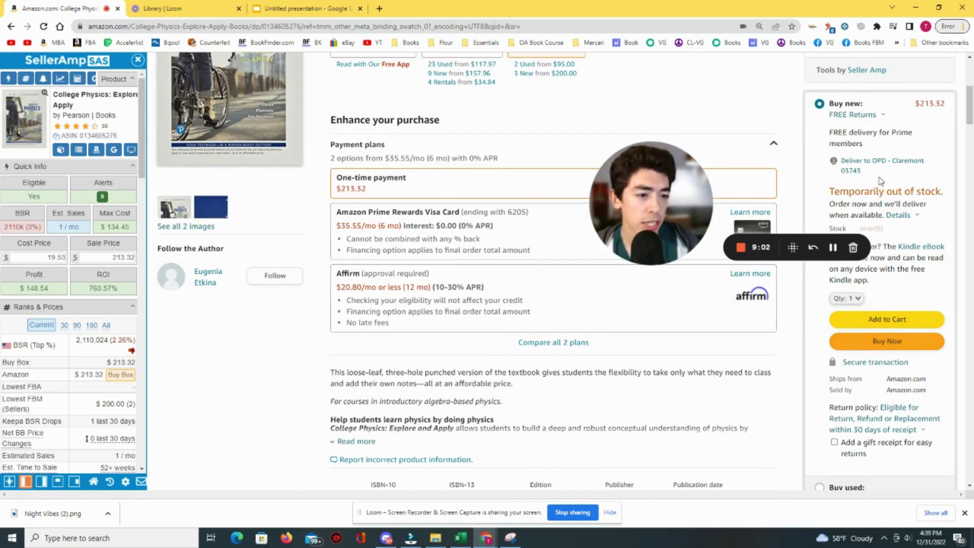
scroll(899, 122, down, 4)
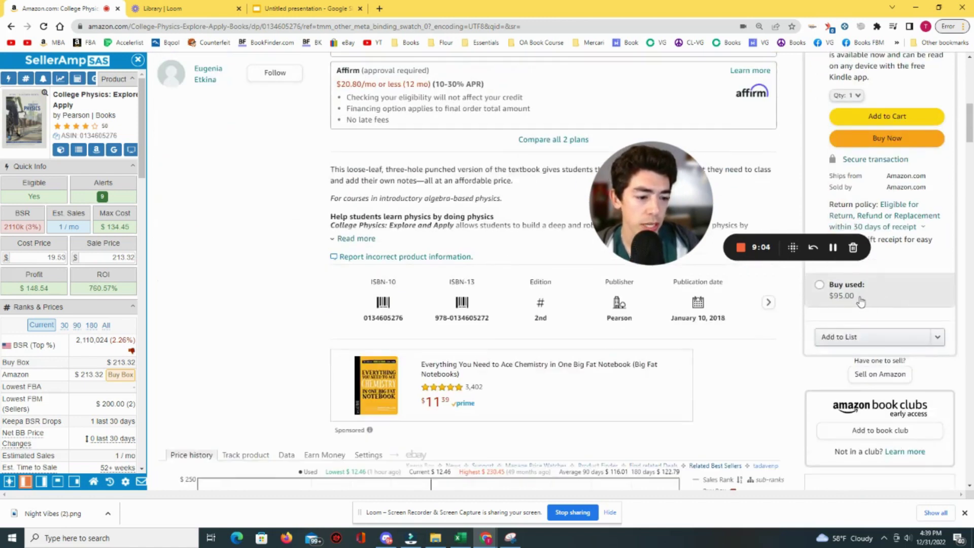
scroll(863, 299, up, 4)
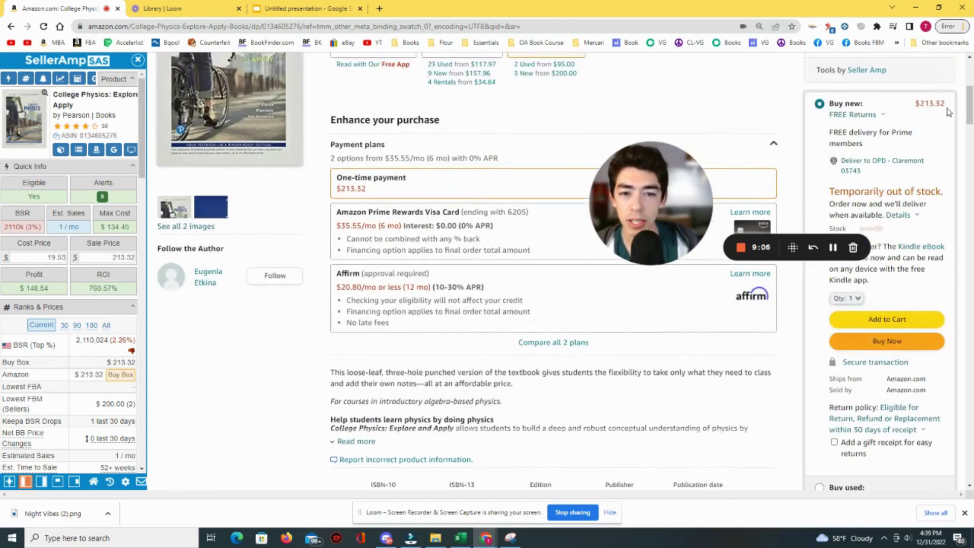
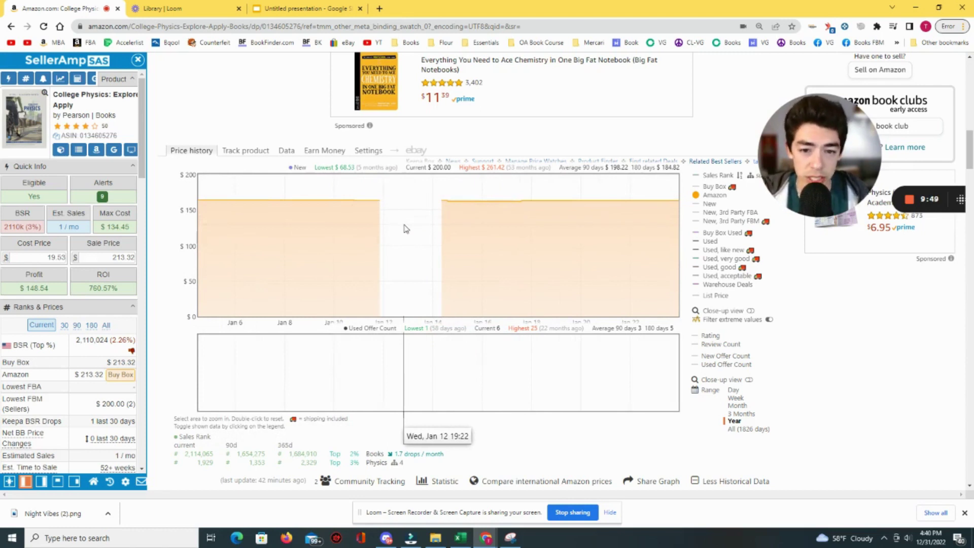
View Amazon's price over the All range, zoom in on the late-2020 price dip, and restore the Year range.
click(742, 429)
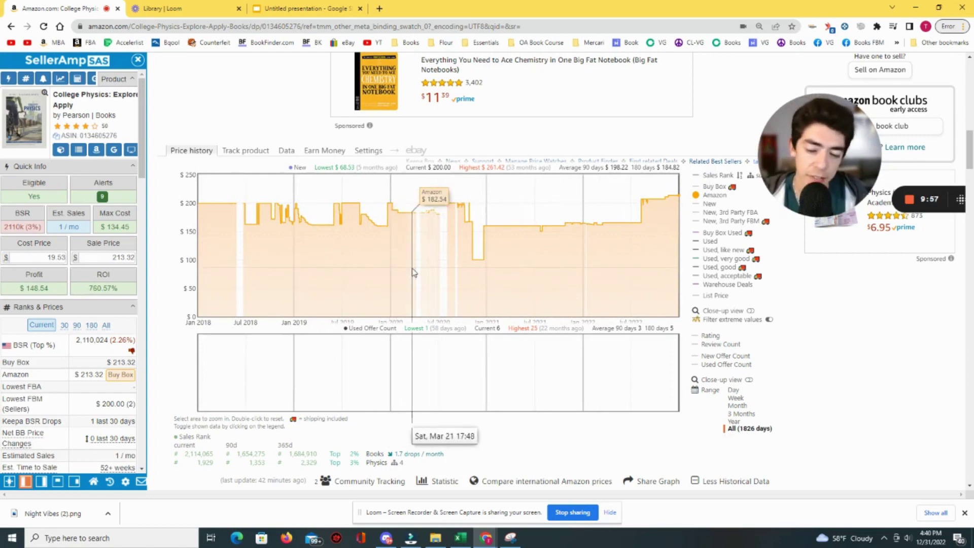
drag(455, 262, 498, 265)
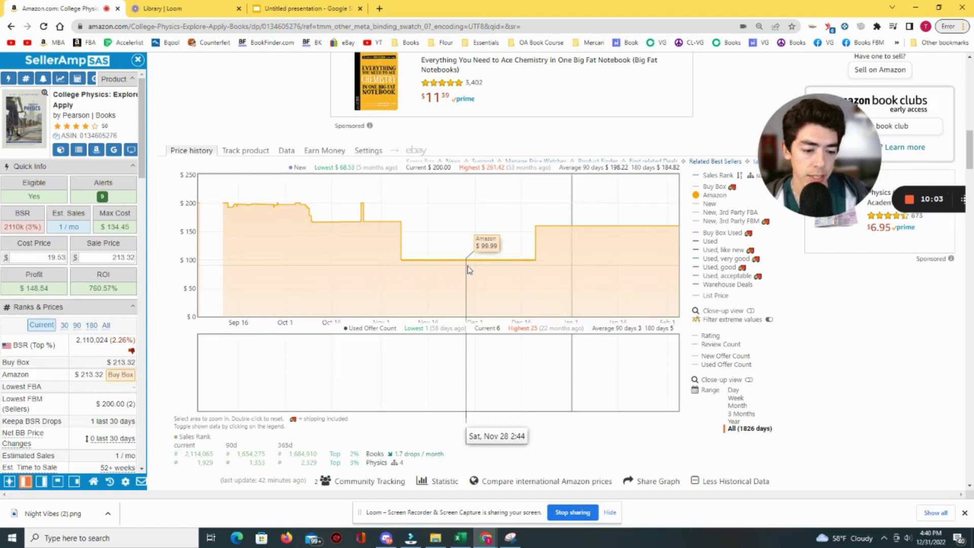
click(734, 421)
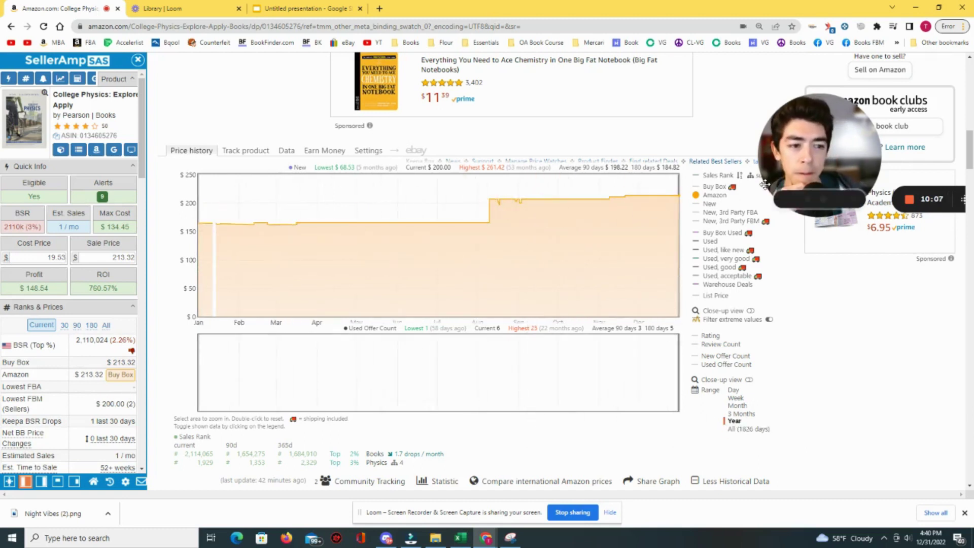
Read Amazon's late-November price on the chart and compare it with the buy box offer on the listing.
mouse_move(706, 196)
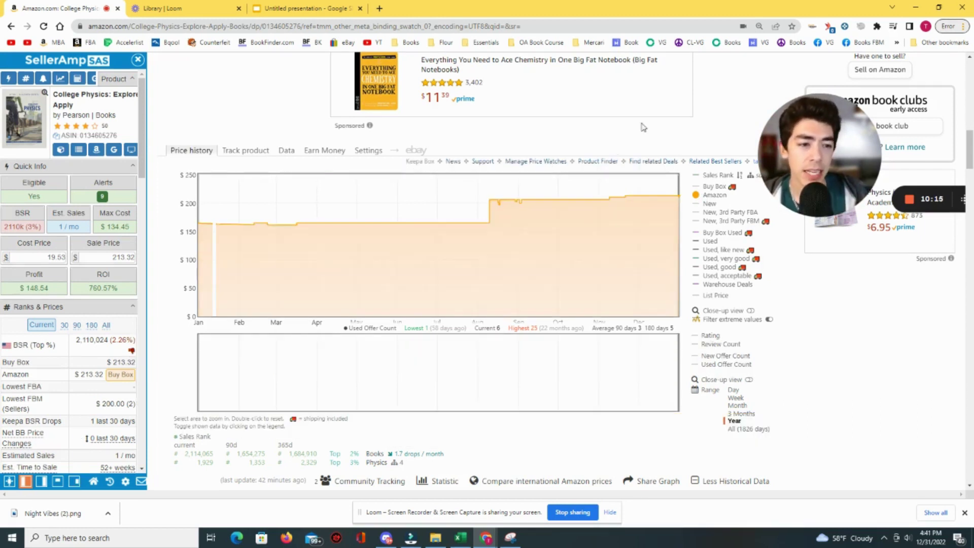
mouse_move(636, 188)
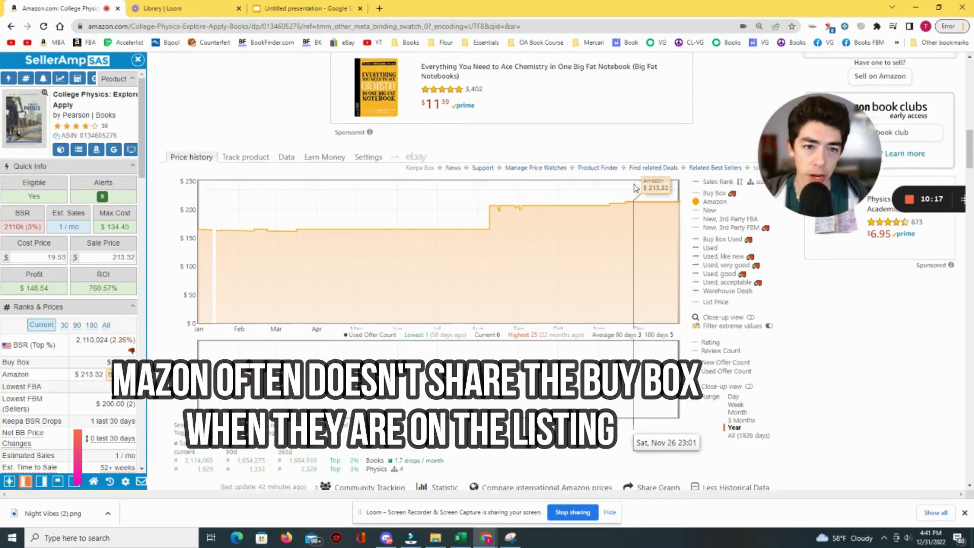
scroll(636, 188, up, 7)
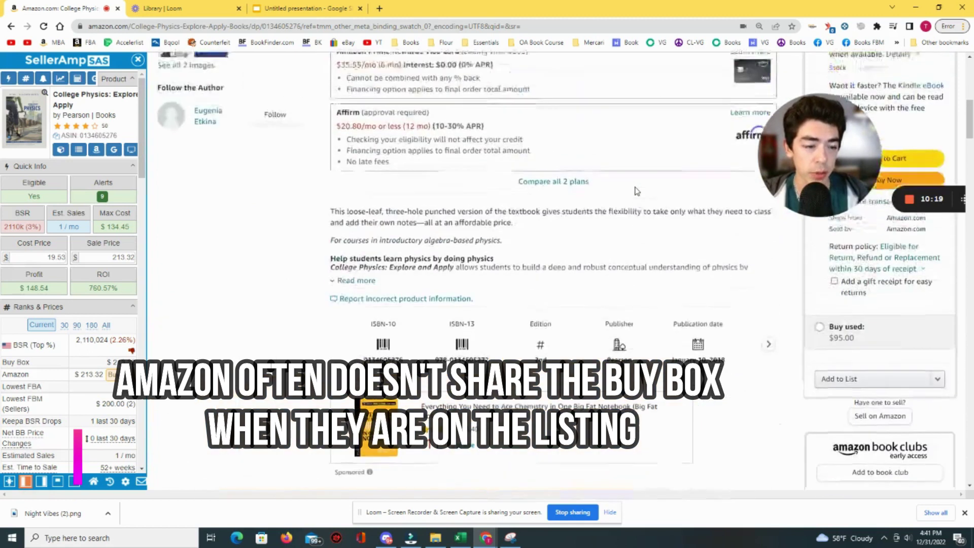
scroll(637, 191, up, 1)
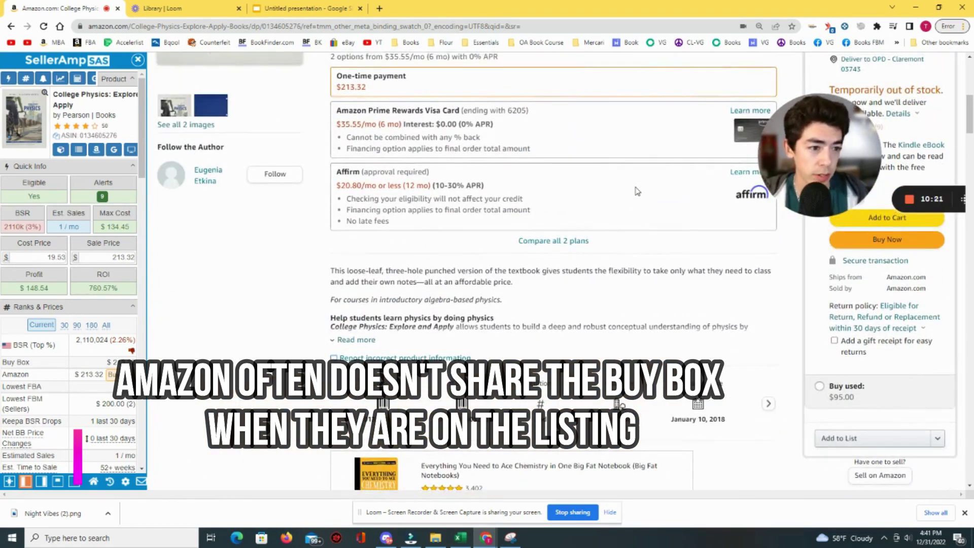
scroll(657, 190, up, 3)
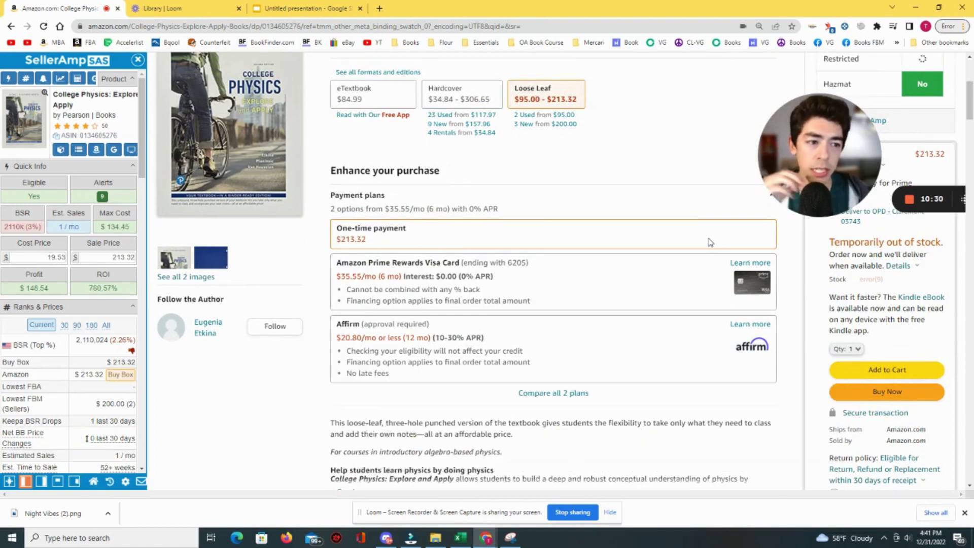
Return to the price history chart and add the New price line alongside the Amazon price.
scroll(710, 242, down, 15)
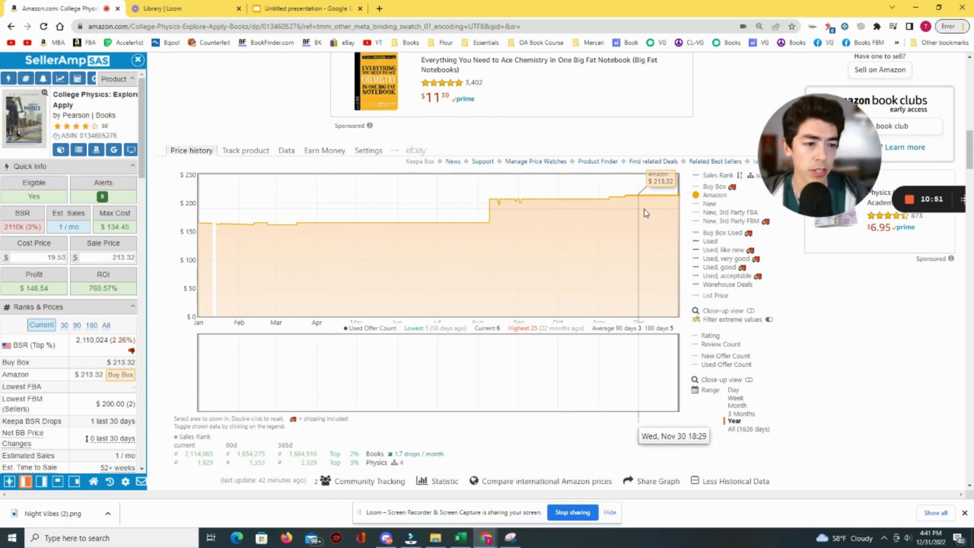
click(710, 205)
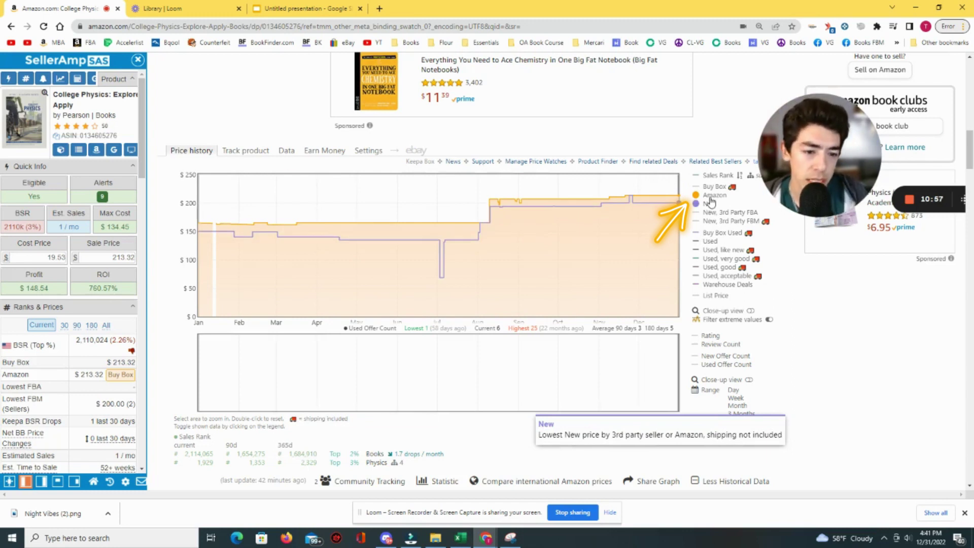
Hide the Amazon line, set the chart's range to Day, and open the loose-leaf edition's new offers for comparison.
click(714, 195)
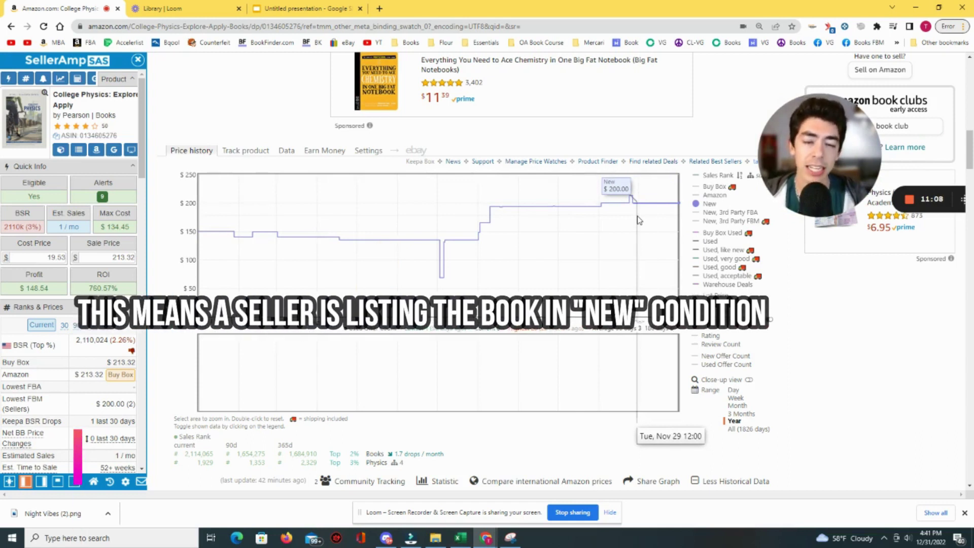
click(734, 390)
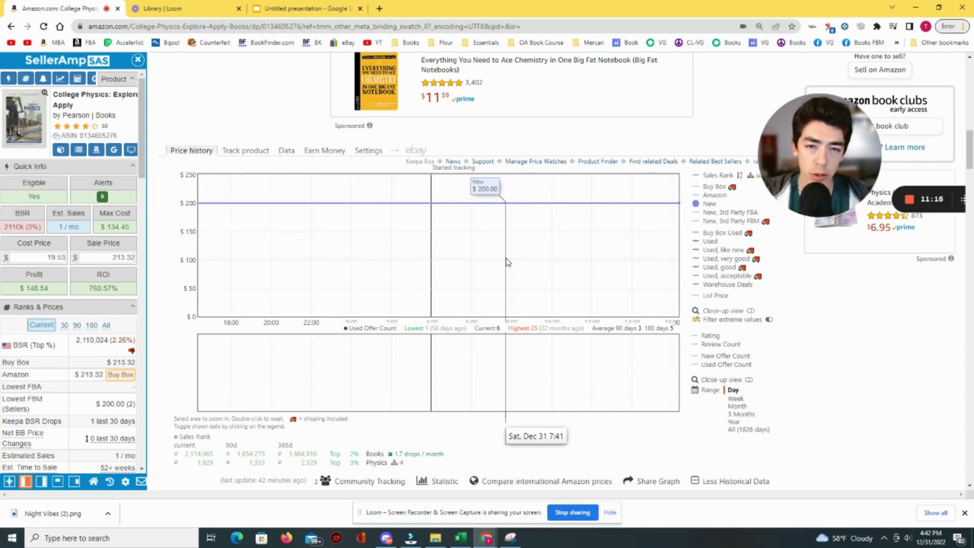
scroll(508, 263, up, 15)
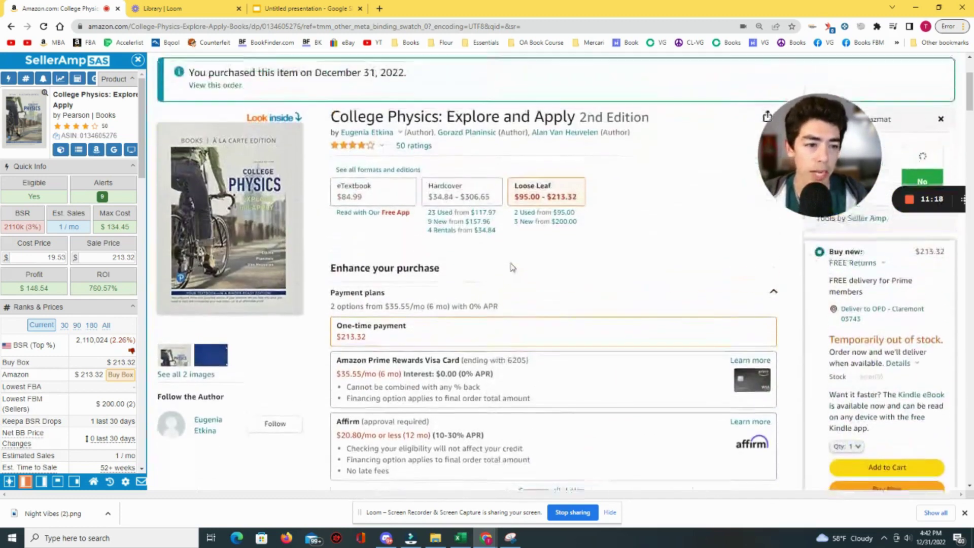
scroll(512, 267, down, 1)
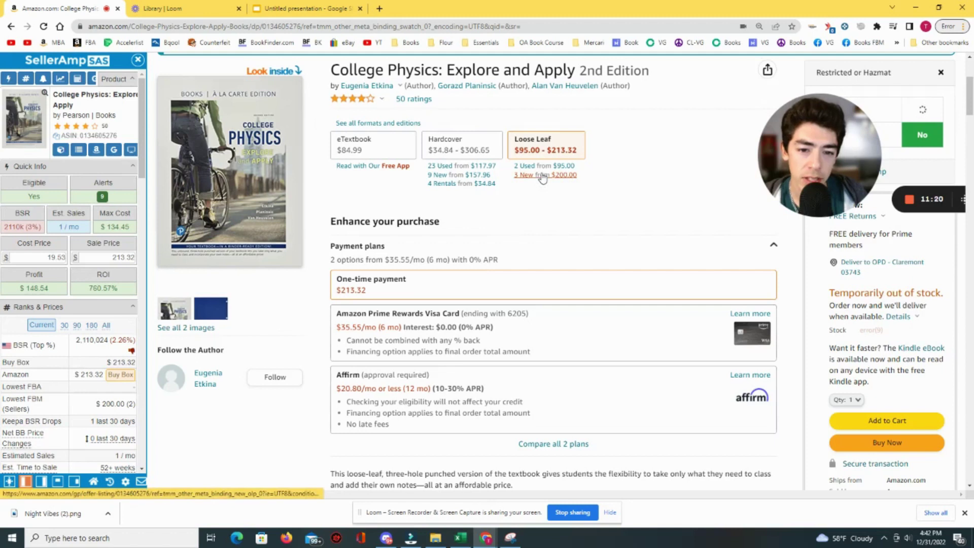
click(543, 179)
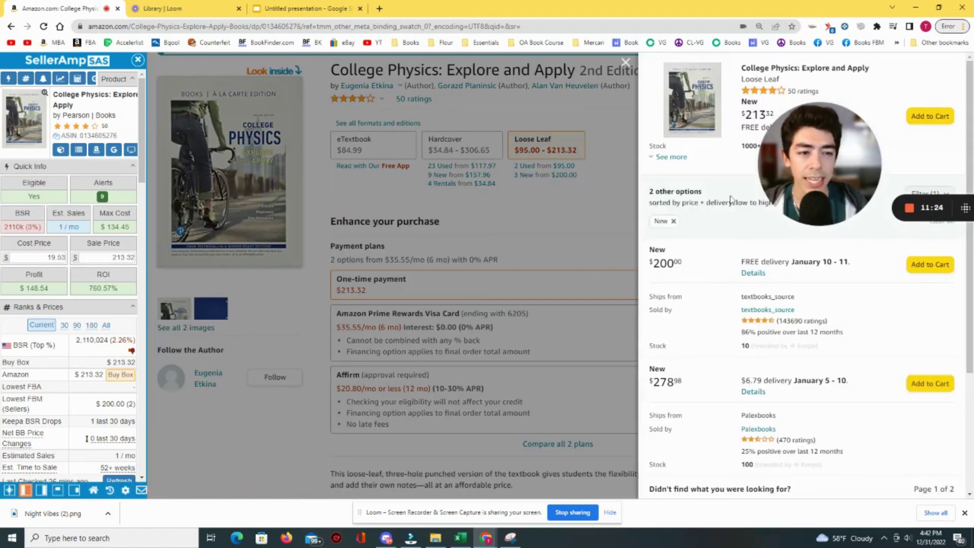
Compare the listing's buy box price with the loose-leaf edition's new offers and close the offer list.
key(Escape)
drag(808, 169, 655, 169)
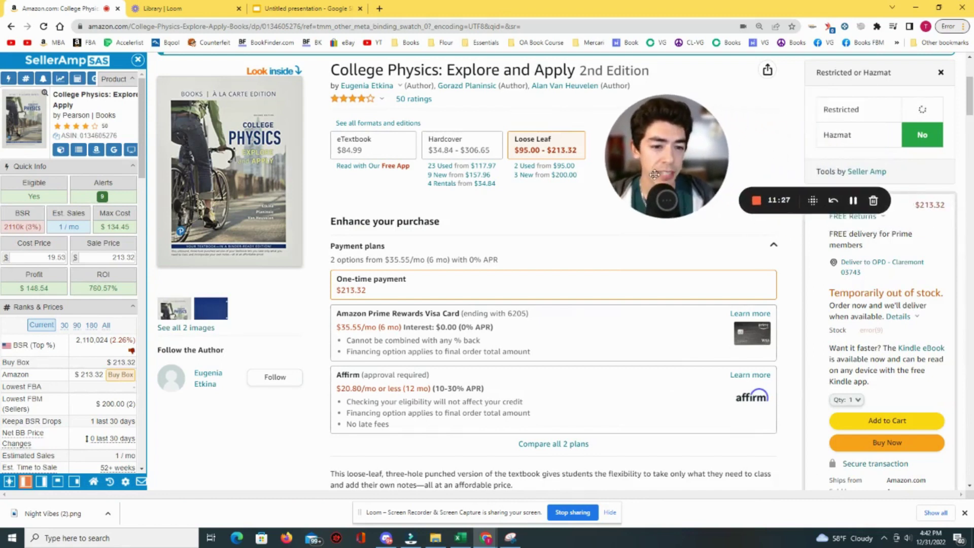
scroll(753, 254, down, 1)
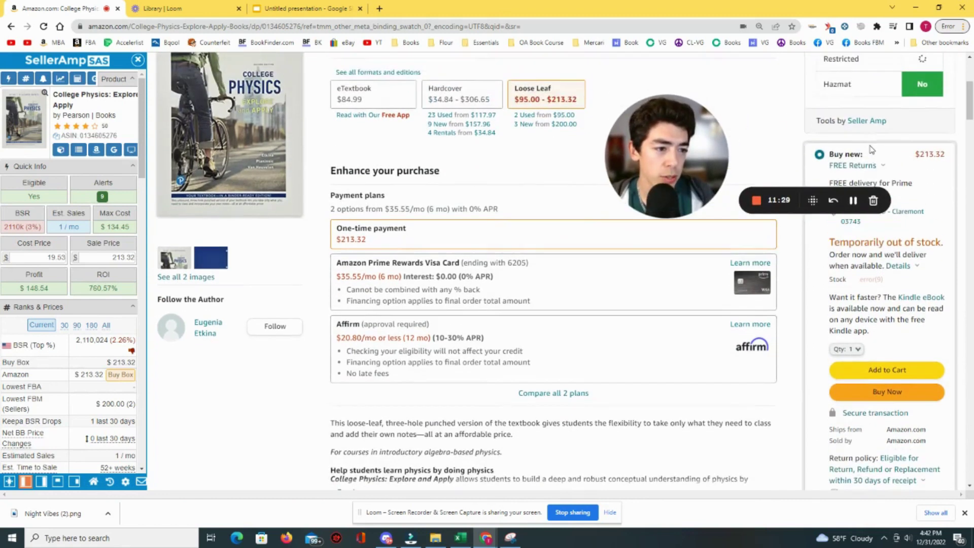
scroll(935, 213, up, 1)
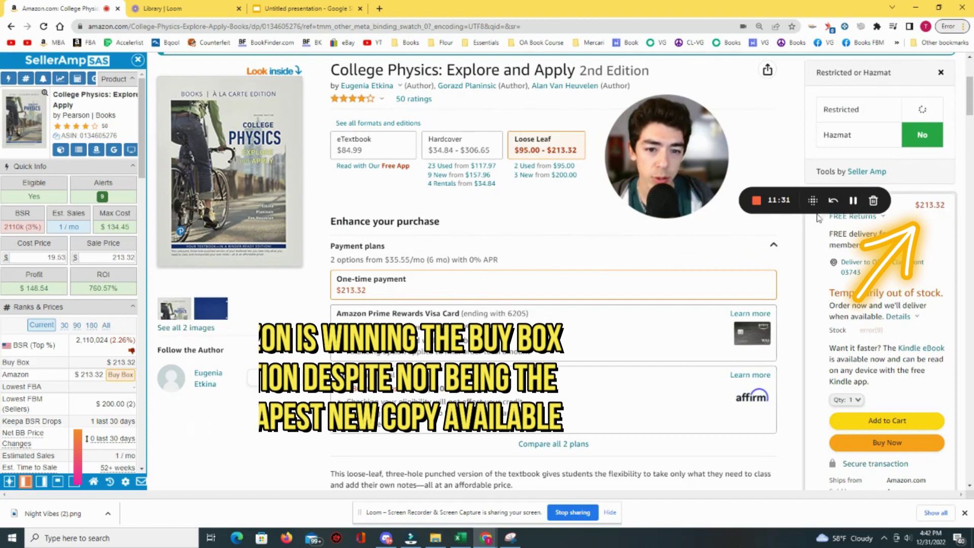
click(552, 182)
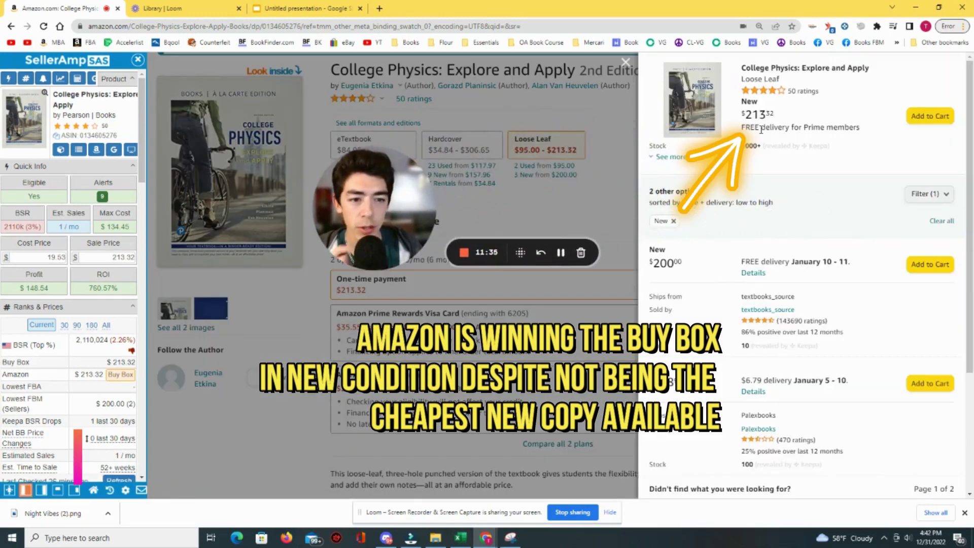
click(598, 161)
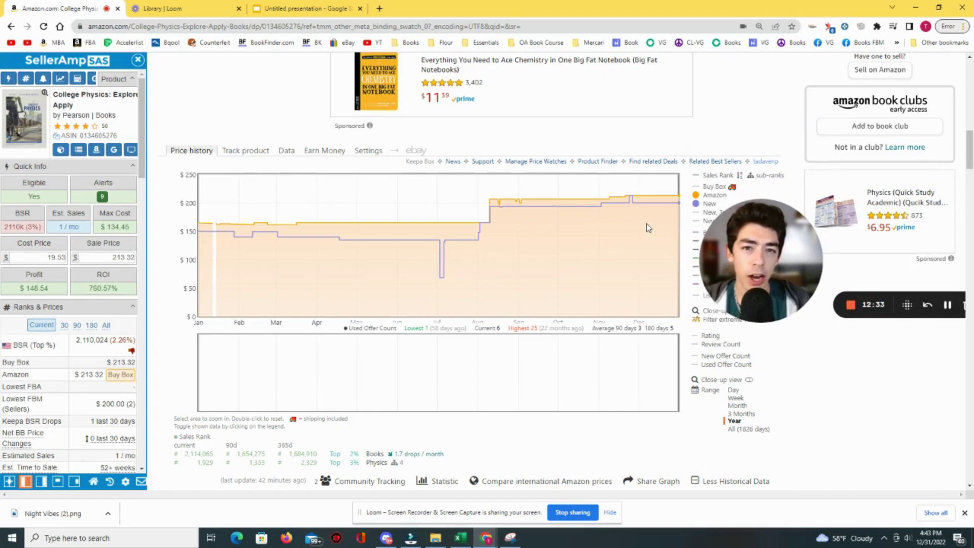
Add the Sales Rank and Used lines to the chart and examine the early-December rank drop up close before restoring the Year range.
click(716, 176)
click(711, 242)
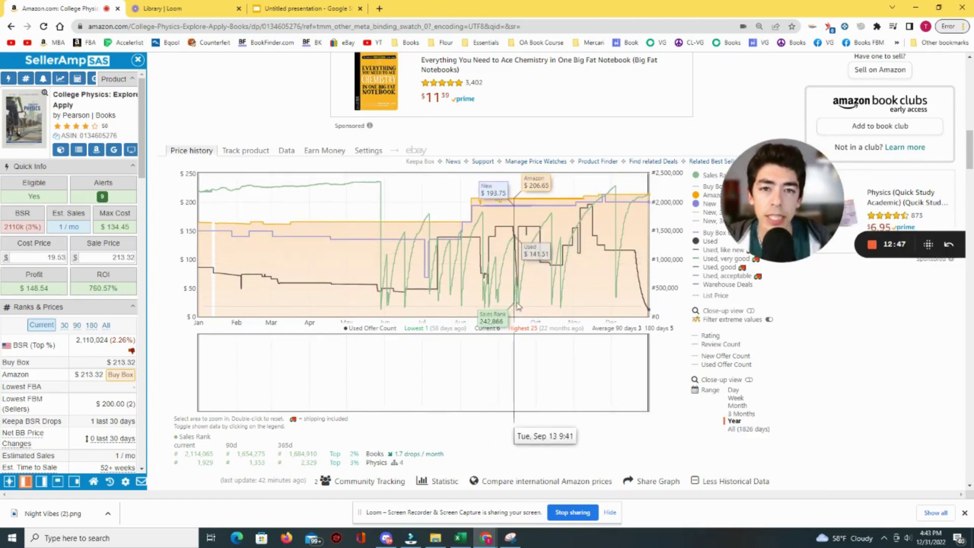
drag(620, 271, 629, 270)
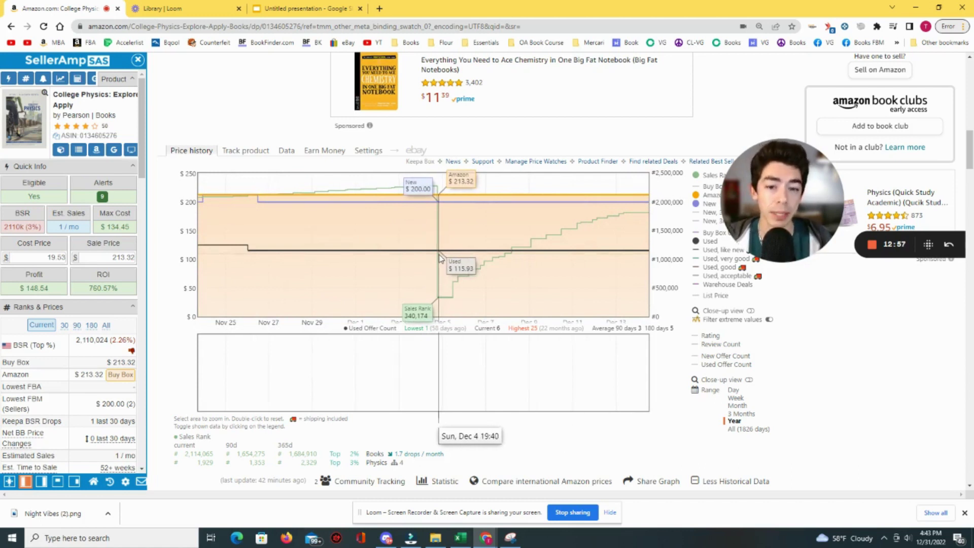
drag(458, 258, 421, 260)
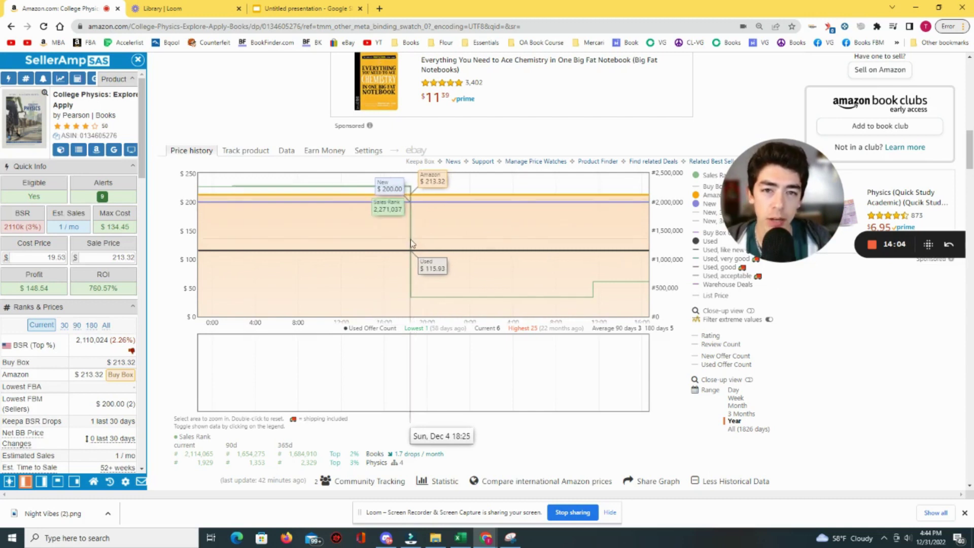
click(749, 423)
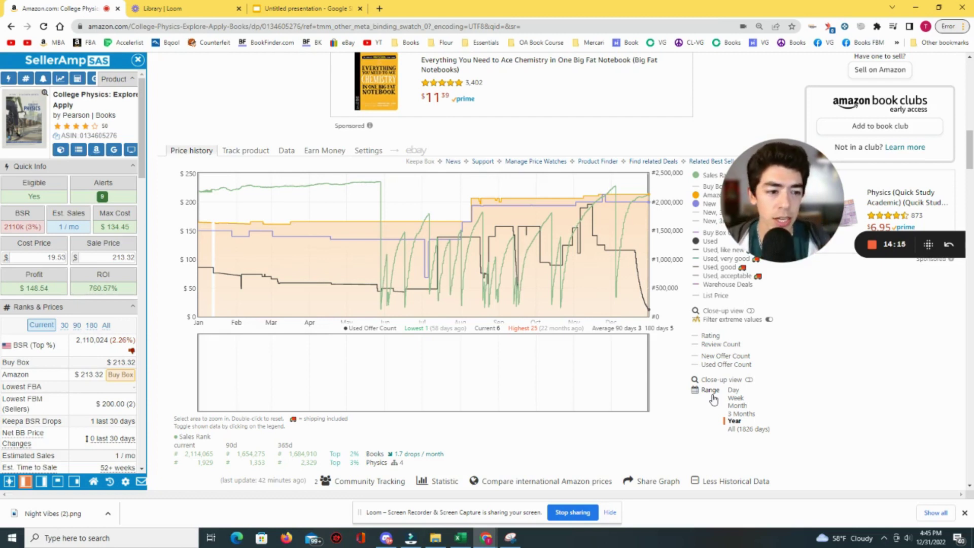
Zoom in on the June to November rank drops, narrow to mid-to-late October, and restore the Year range.
drag(589, 284, 411, 283)
scroll(403, 302, up, 1)
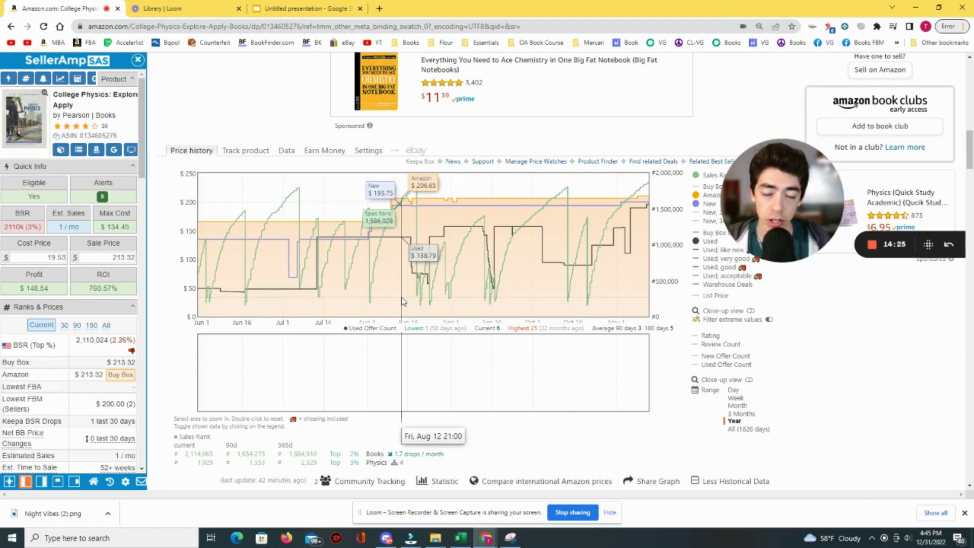
drag(543, 304, 604, 299)
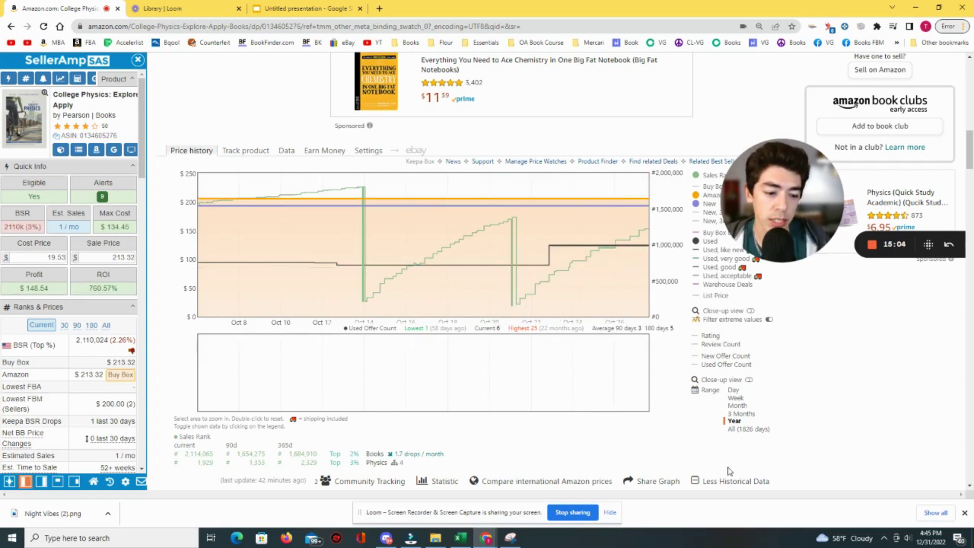
click(735, 420)
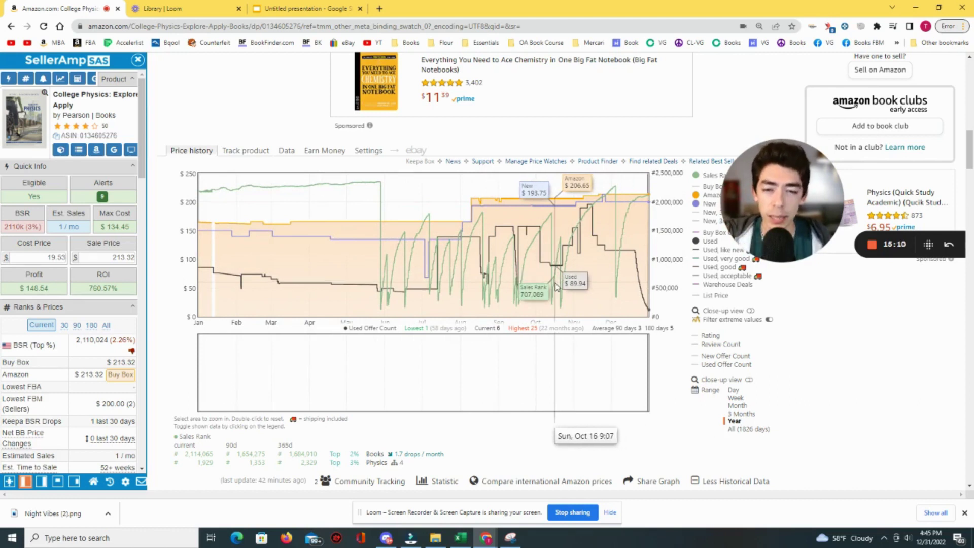
Examine used prices at the August to September and late May to early July rank drops, restoring the Year range after each.
drag(557, 287, 455, 291)
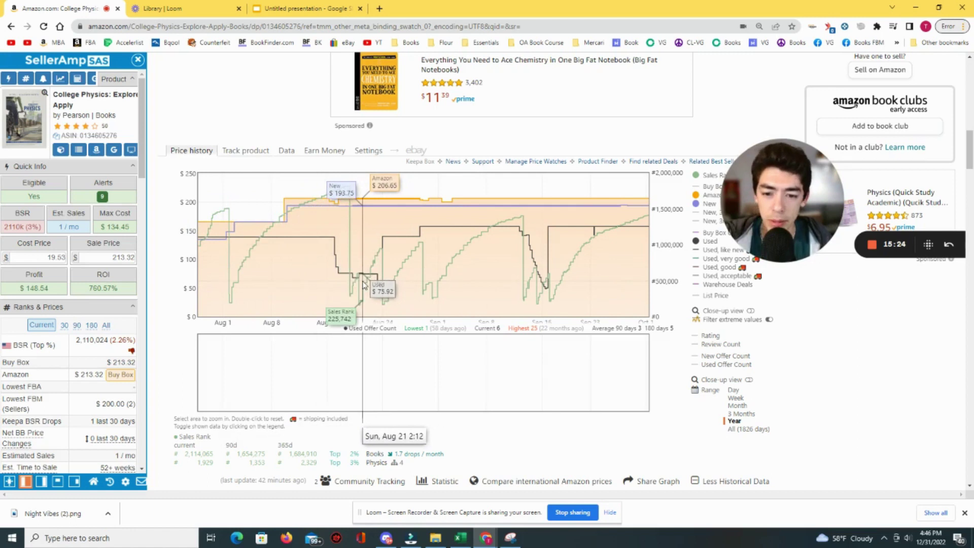
click(735, 421)
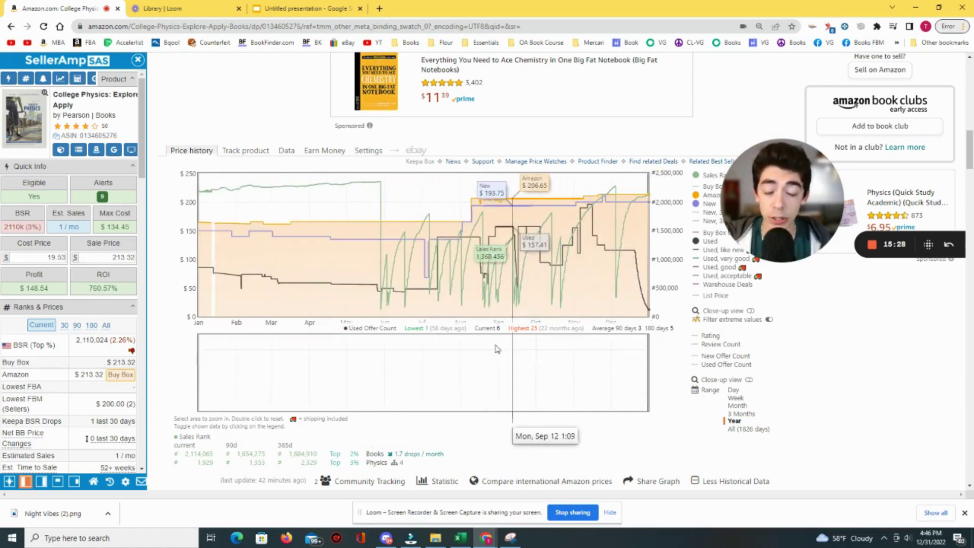
drag(412, 306, 366, 307)
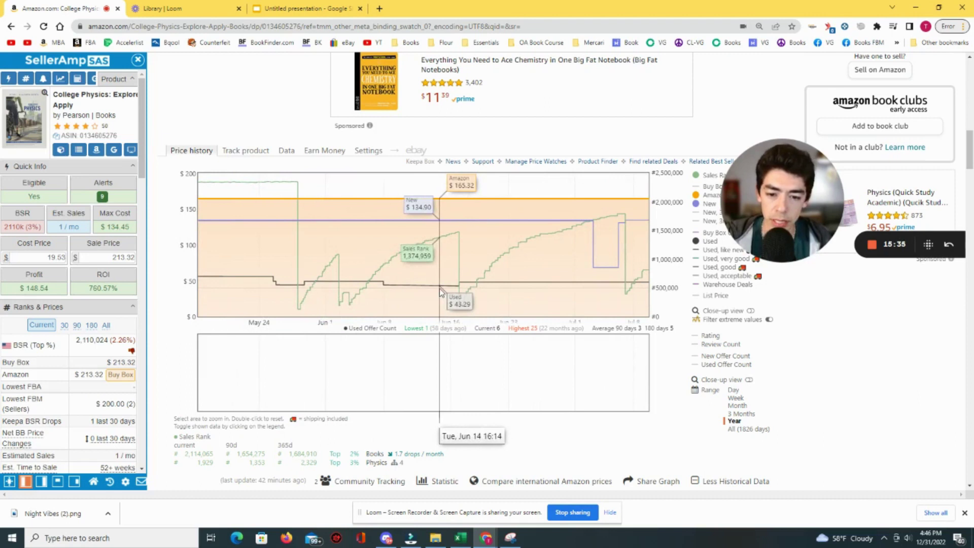
click(735, 421)
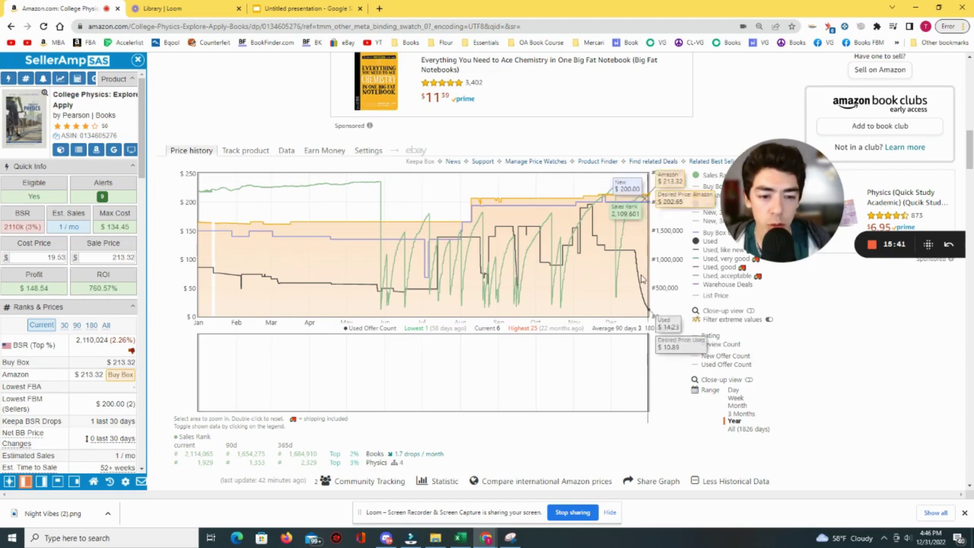
Zoom in twice on the used price decline in the second half of December, restoring the Year range each time.
drag(643, 283, 649, 287)
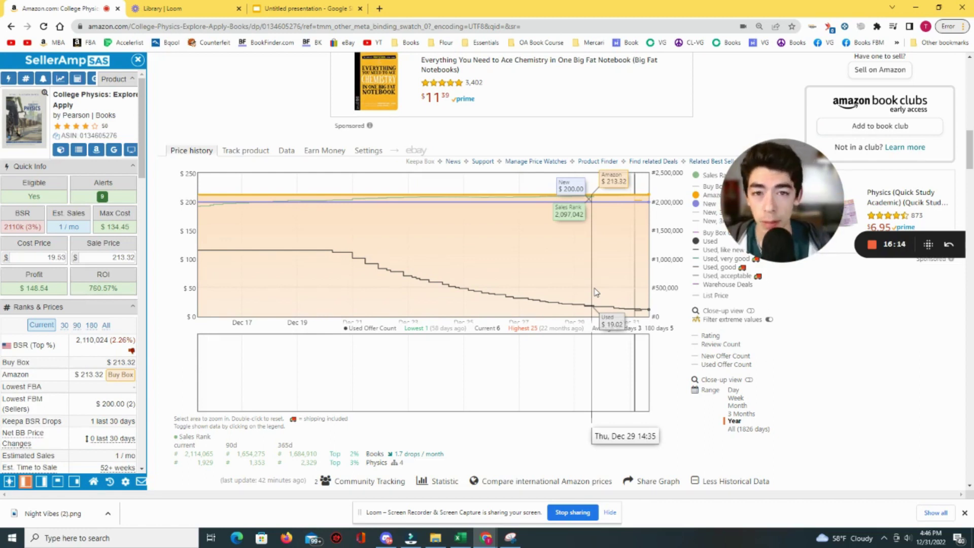
click(751, 427)
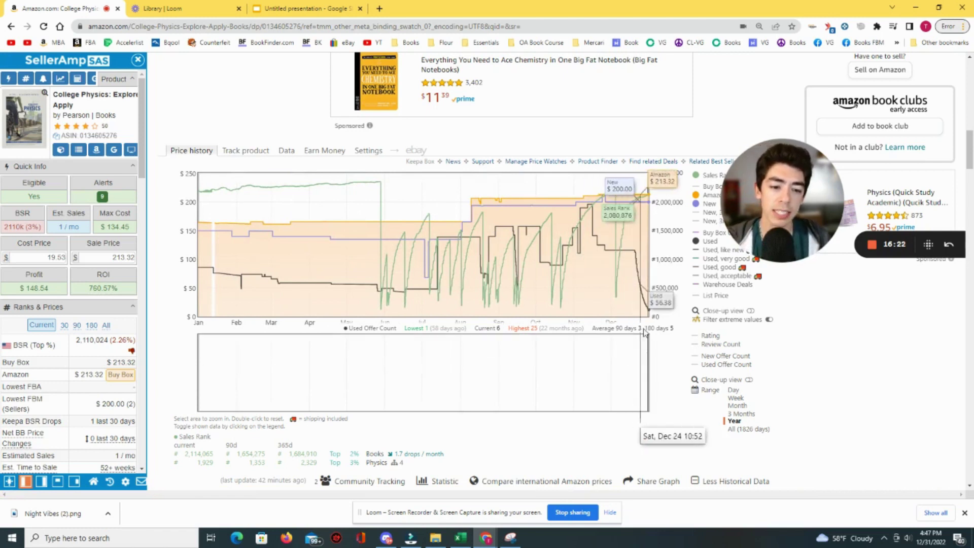
drag(642, 315, 653, 316)
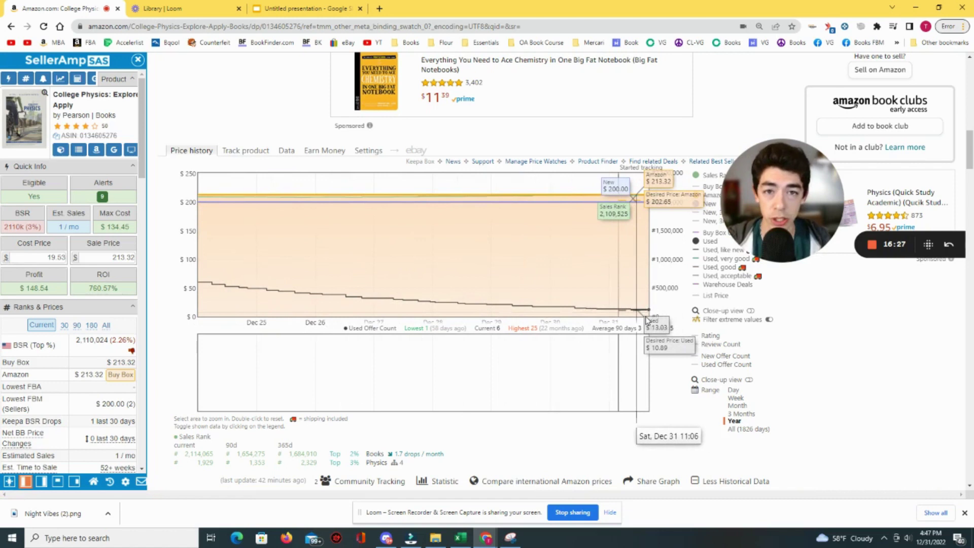
click(735, 421)
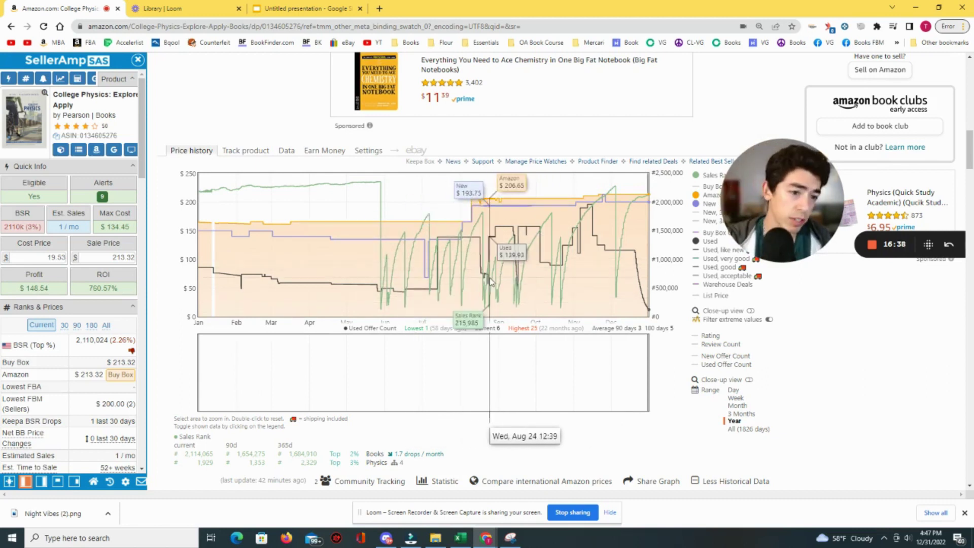
Set the profit calculator's cost price to 18.50 and its sale price to 48.
double_click(55, 258)
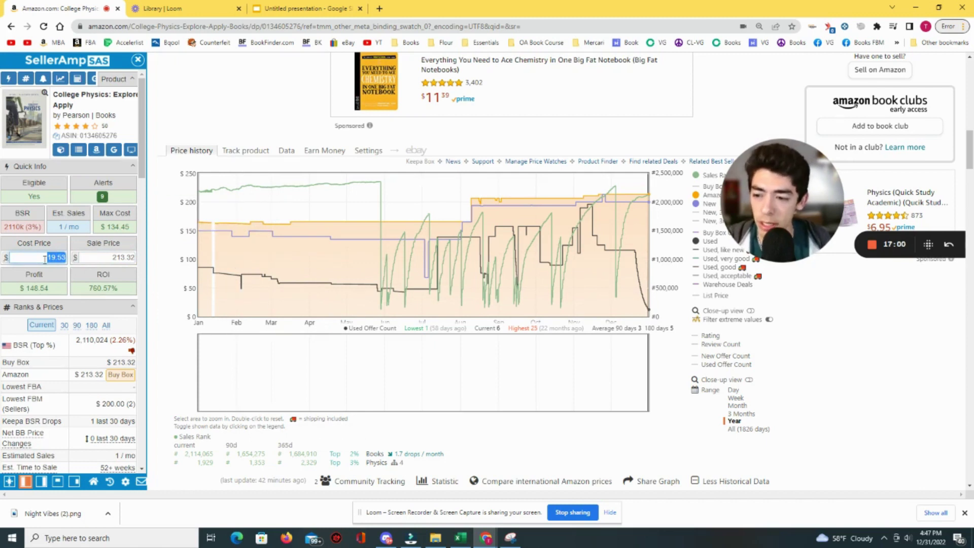
text(18.50)
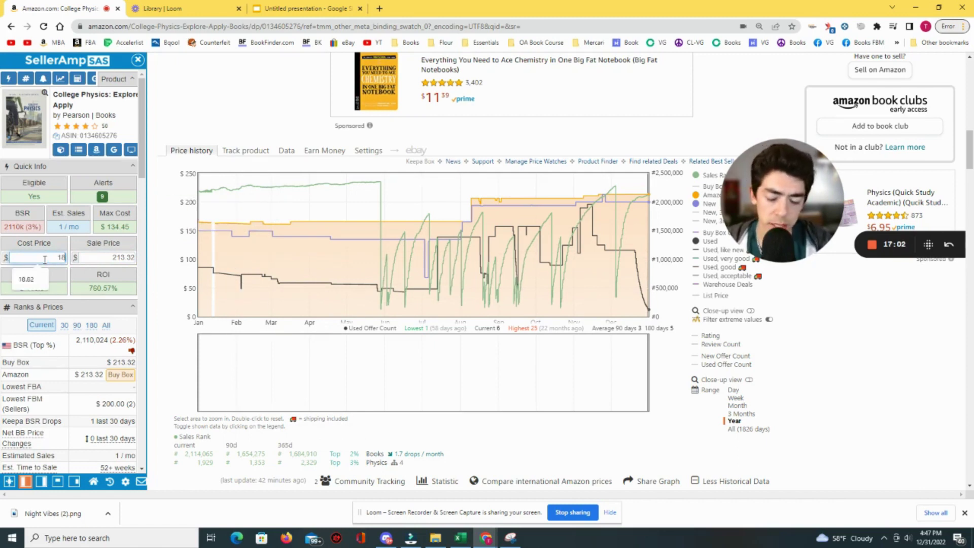
click(102, 262)
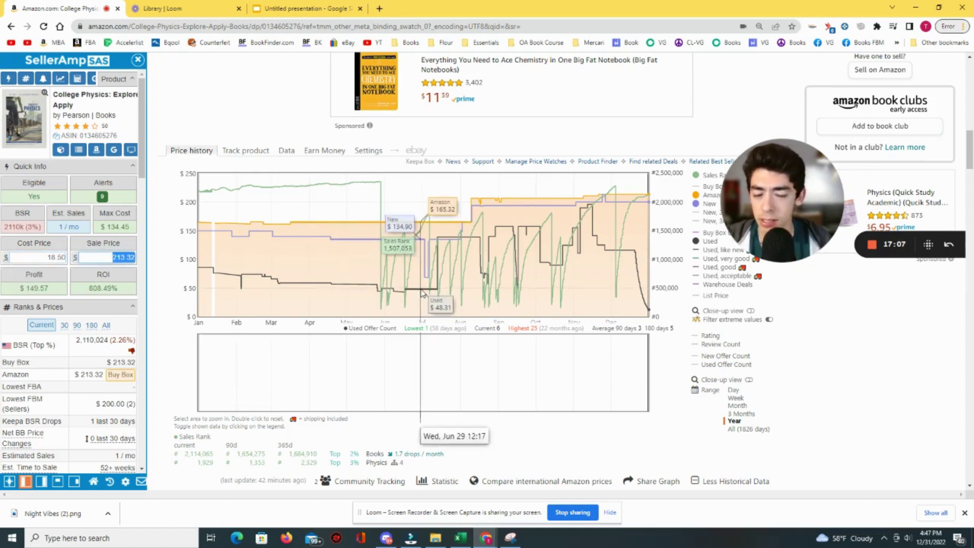
text(48)
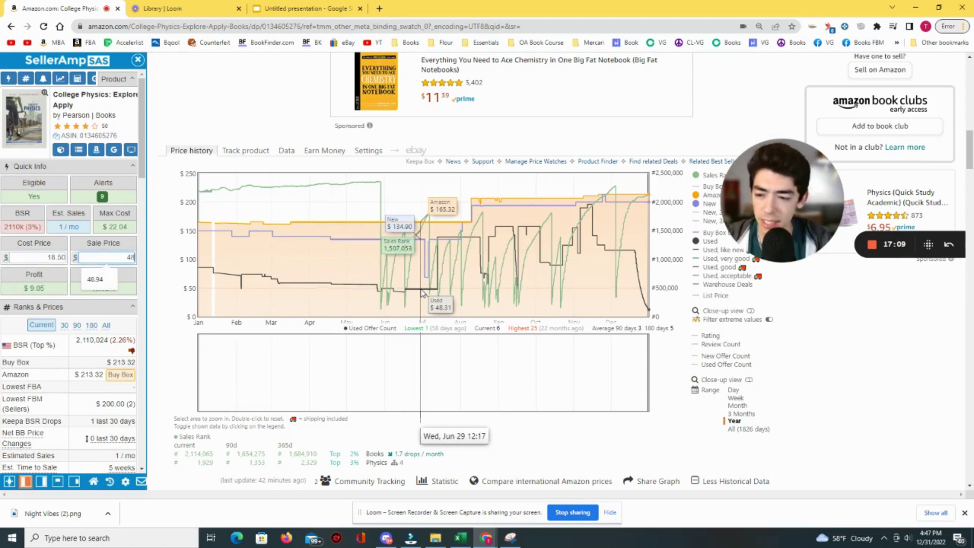
key(Return)
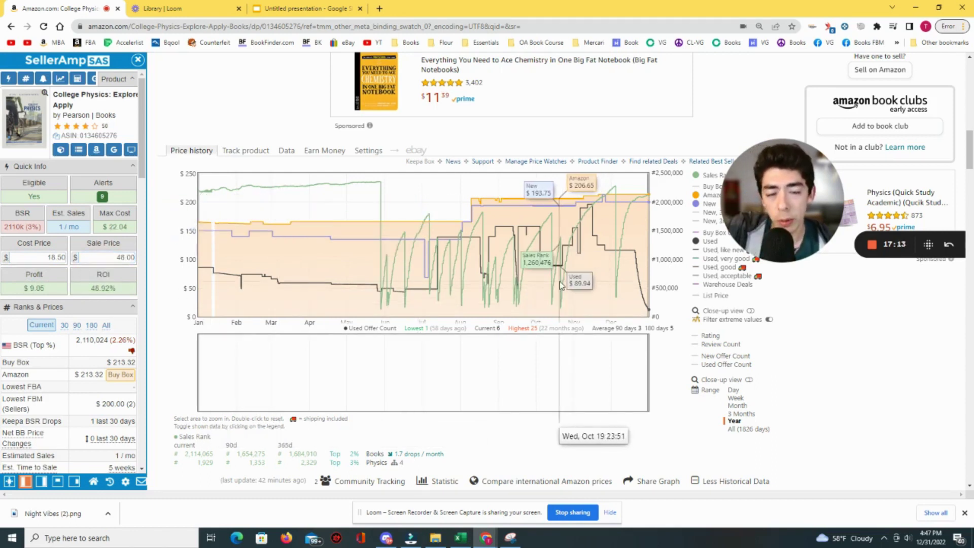
Try sale prices of 90 and 130.00 in the profit calculator, and clear the sale price.
double_click(126, 258)
text(90)
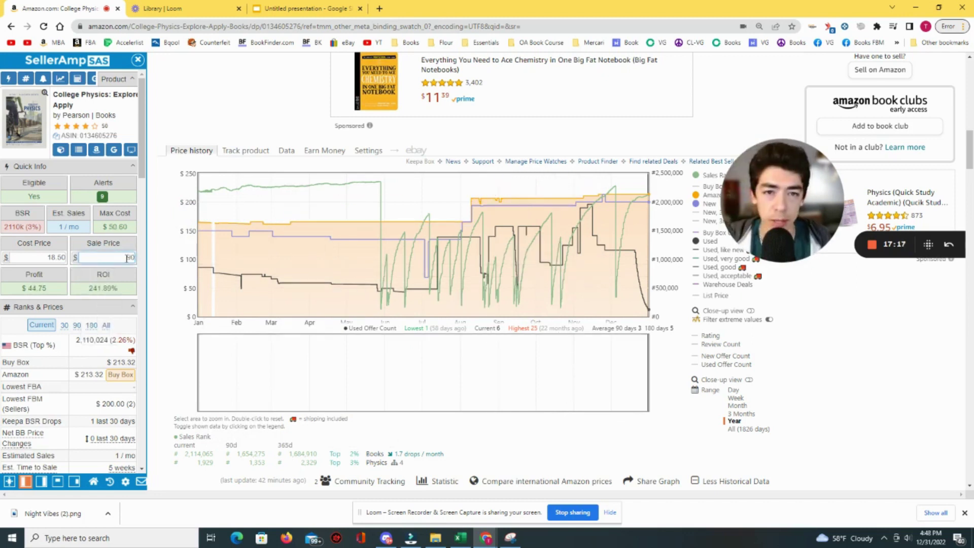
double_click(115, 257)
text(130.00)
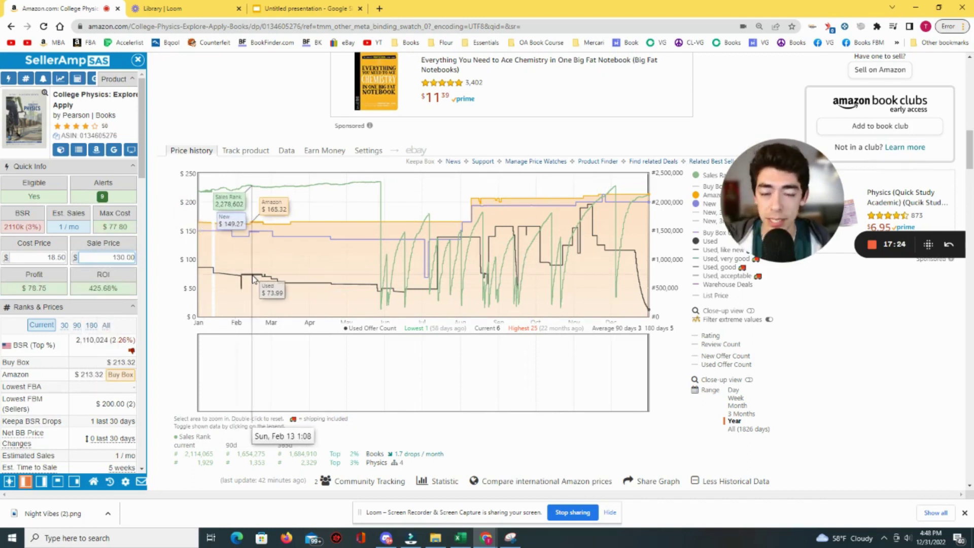
double_click(127, 260)
key(BackSpace)
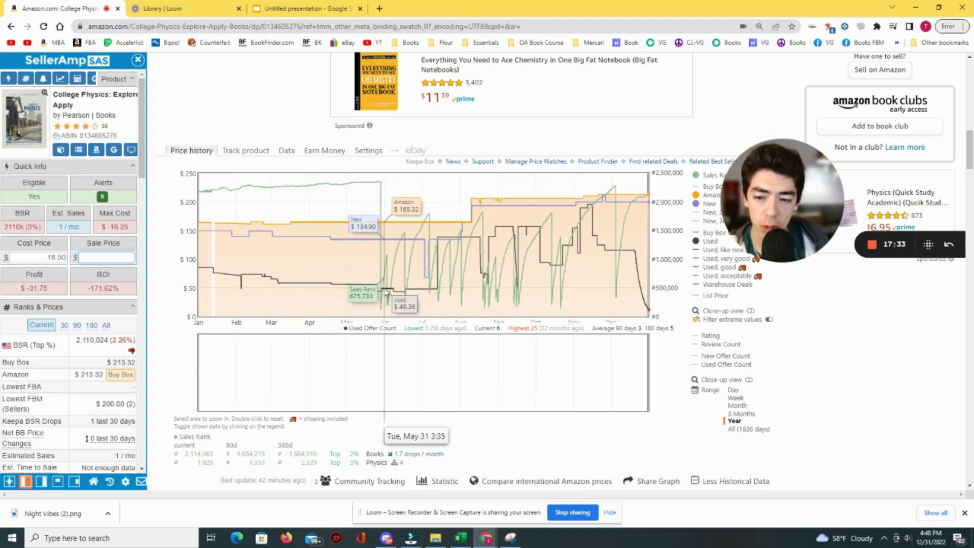
Zoom the price history chart in on January and February to read the used price and sales rank.
scroll(356, 289, up, 2)
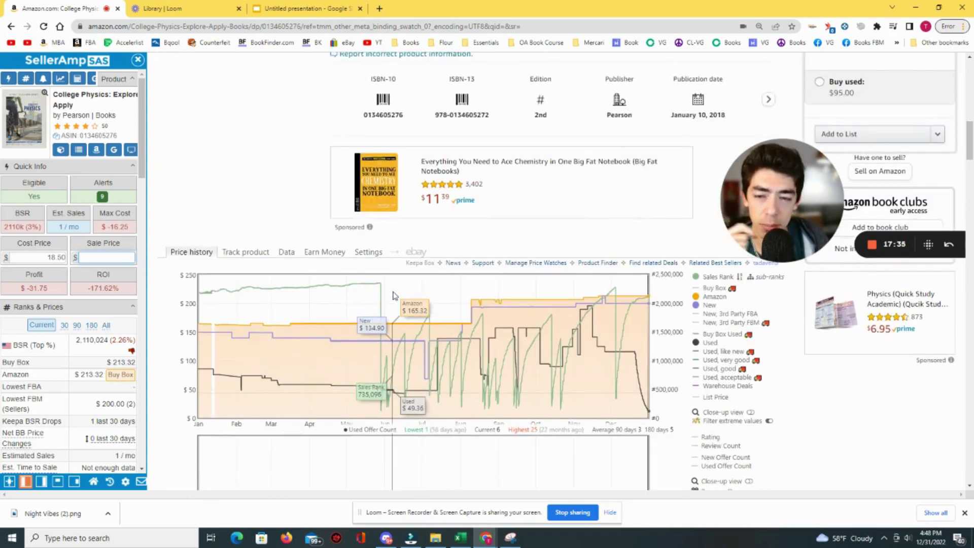
scroll(319, 286, down, 2)
drag(254, 291, 212, 297)
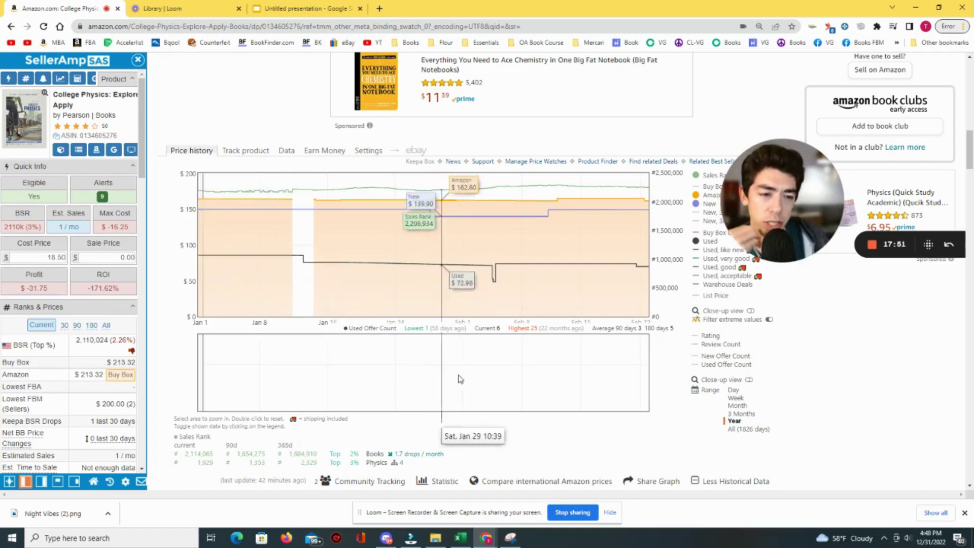
Restore the chart's Year range, switch to the textbook's Hardcover edition and bring up its price history chart.
click(735, 423)
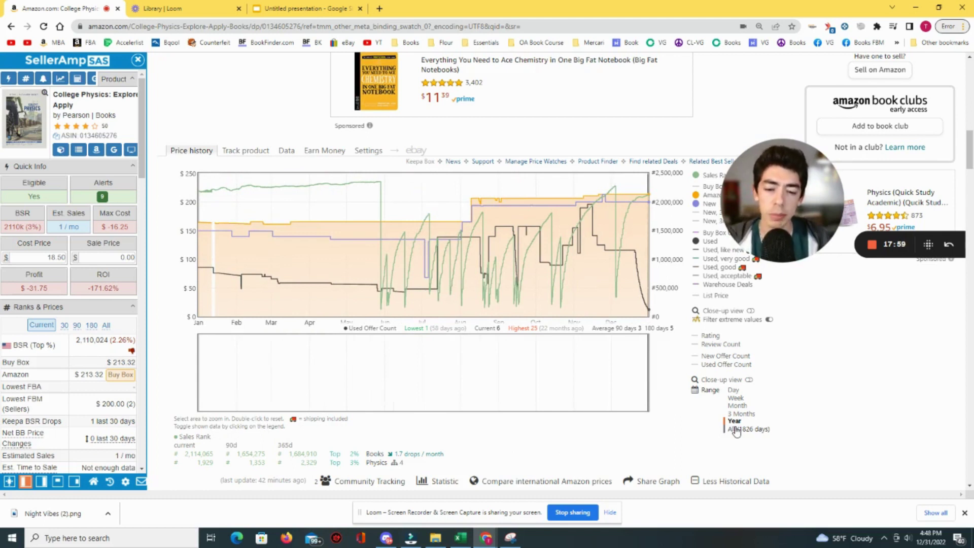
scroll(544, 386, up, 1)
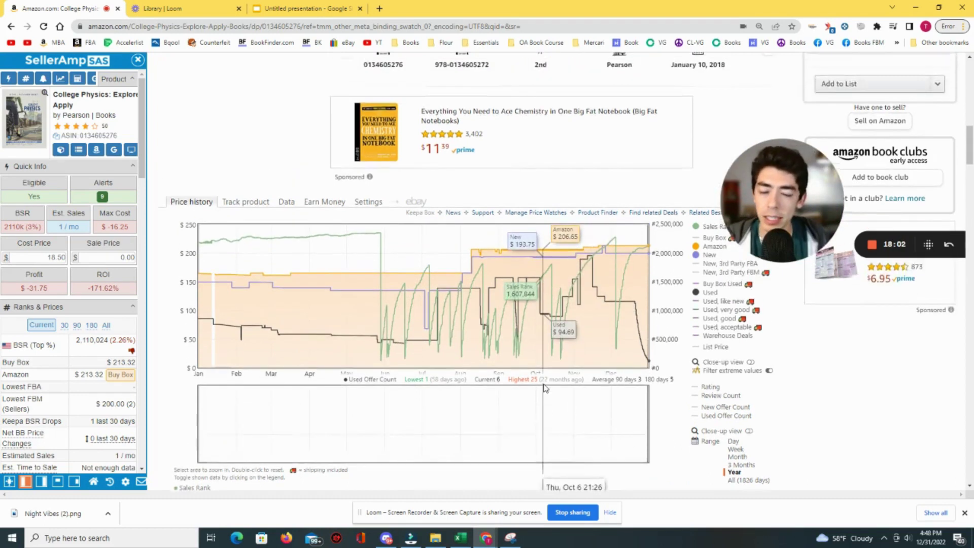
scroll(544, 389, up, 8)
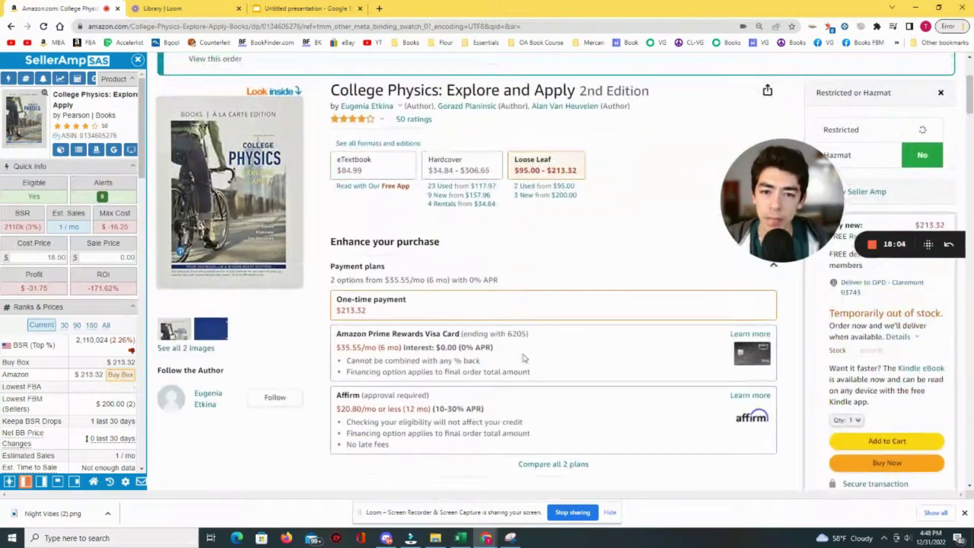
scroll(525, 358, up, 1)
click(474, 203)
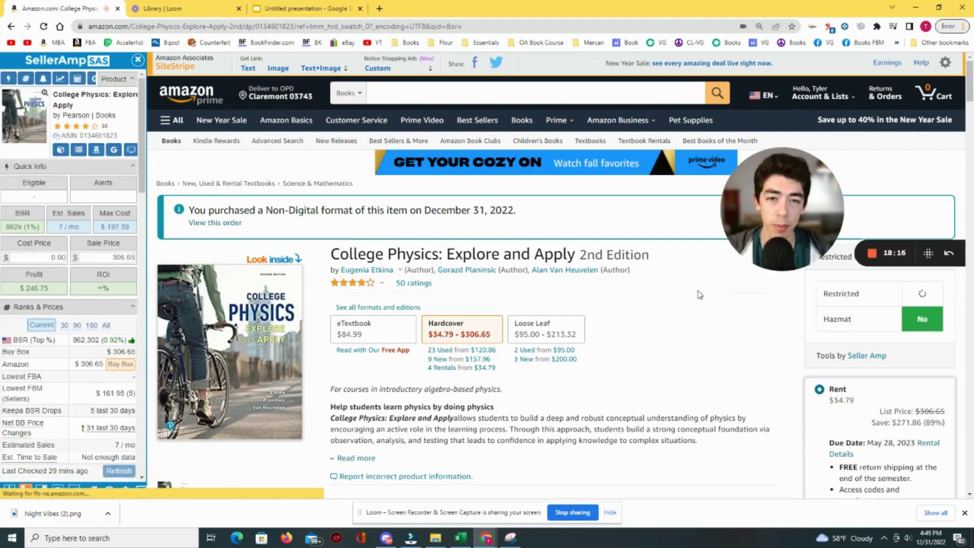
scroll(697, 290, down, 4)
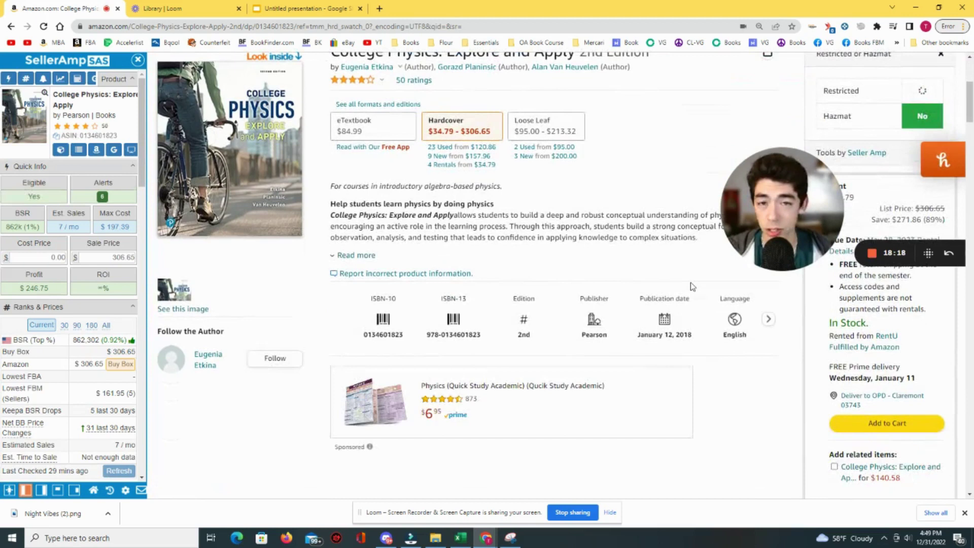
scroll(693, 287, down, 7)
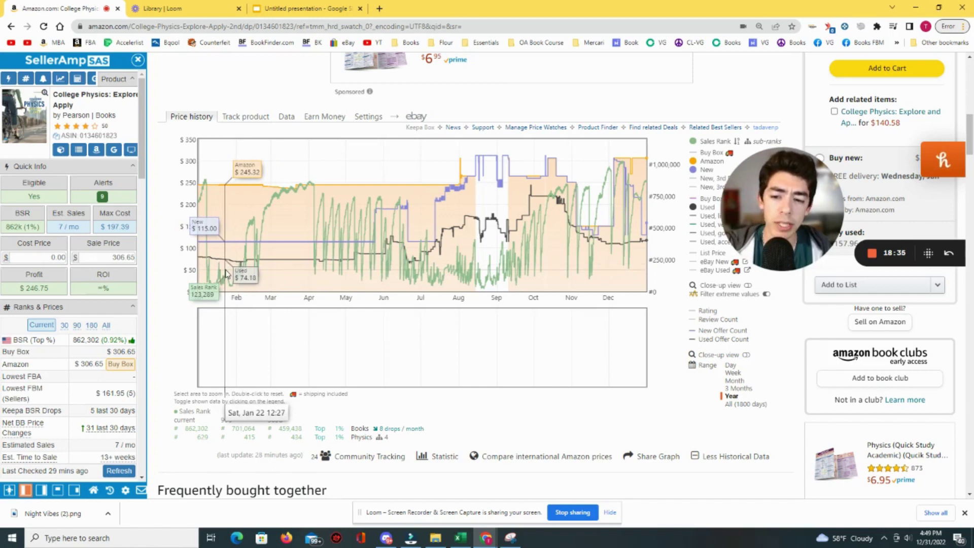
Open the Loose Leaf edition's listing in a separate tab while keeping the Hardcover price history chart in view.
scroll(248, 275, up, 1)
scroll(249, 275, up, 10)
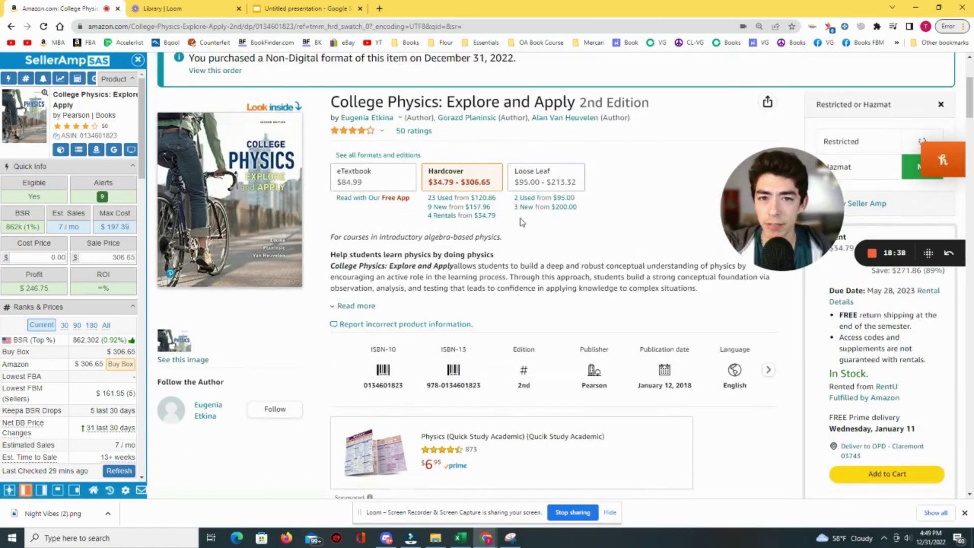
scroll(223, 210, down, 12)
scroll(223, 211, up, 2)
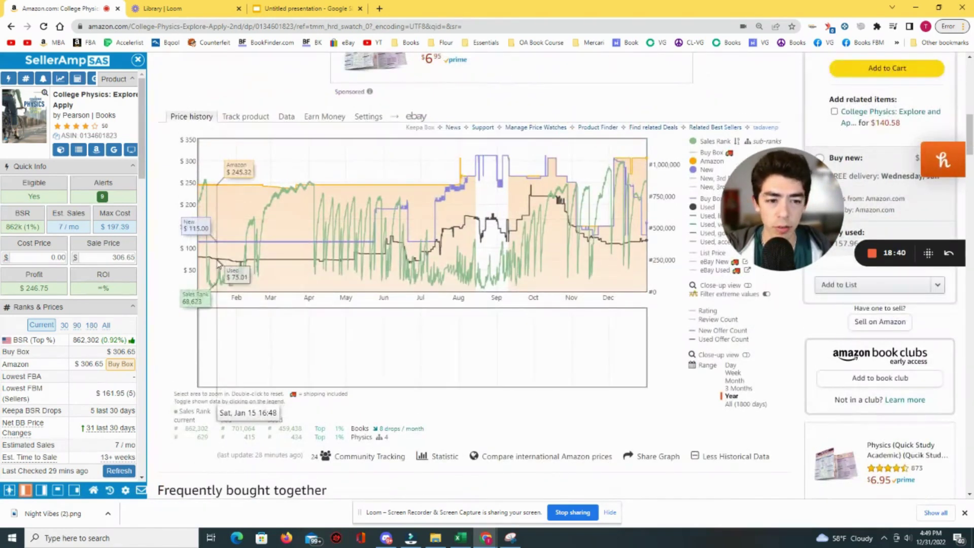
scroll(219, 263, up, 1)
middle_click(597, 133)
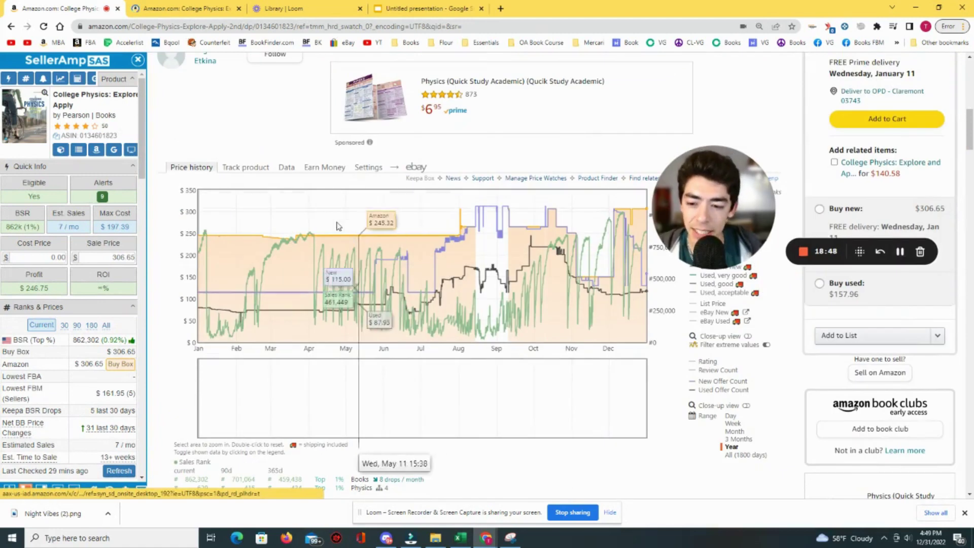
Compare the Hardcover and Loose Leaf editions' sales rank and used price by zooming each chart on January to early February.
drag(201, 320, 247, 320)
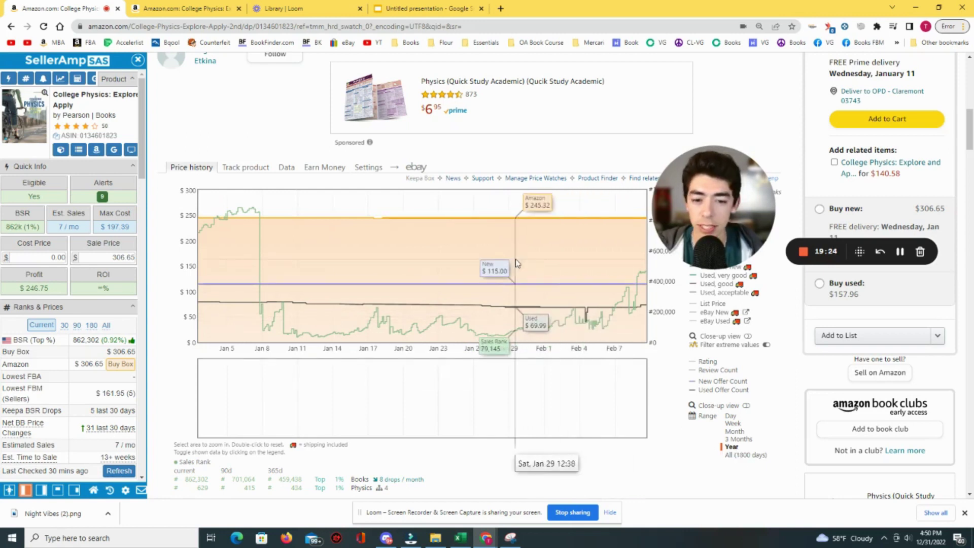
double_click(530, 294)
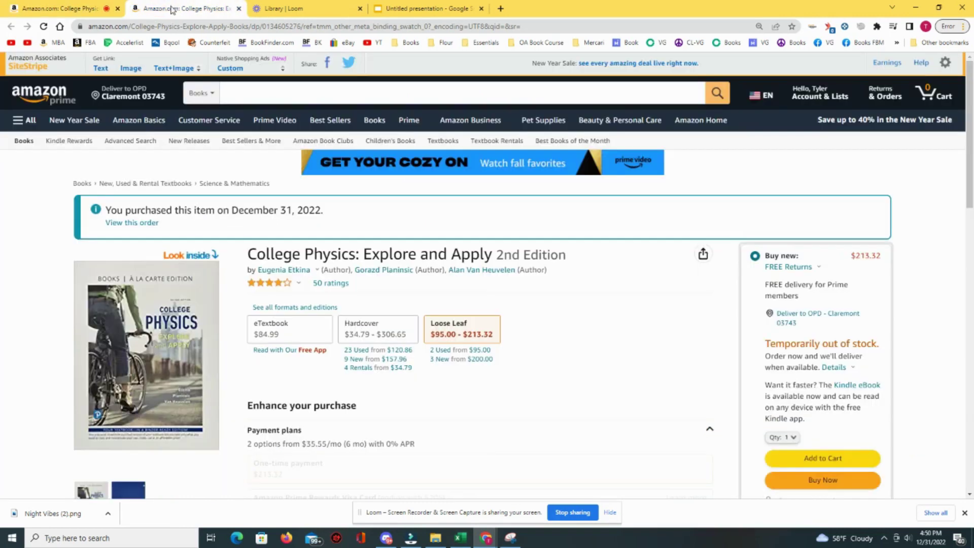
click(174, 9)
scroll(307, 207, down, 5)
scroll(307, 207, down, 10)
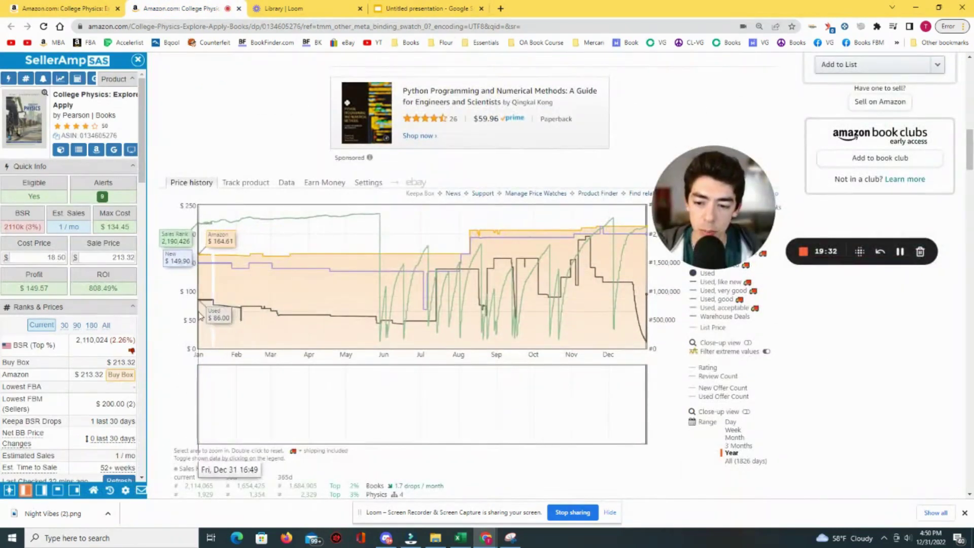
drag(201, 307, 294, 313)
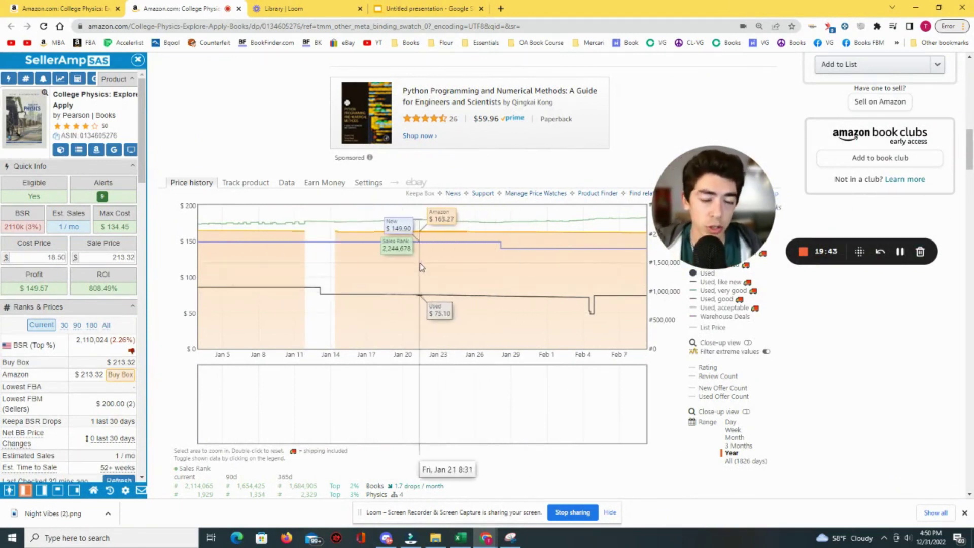
scroll(422, 267, up, 15)
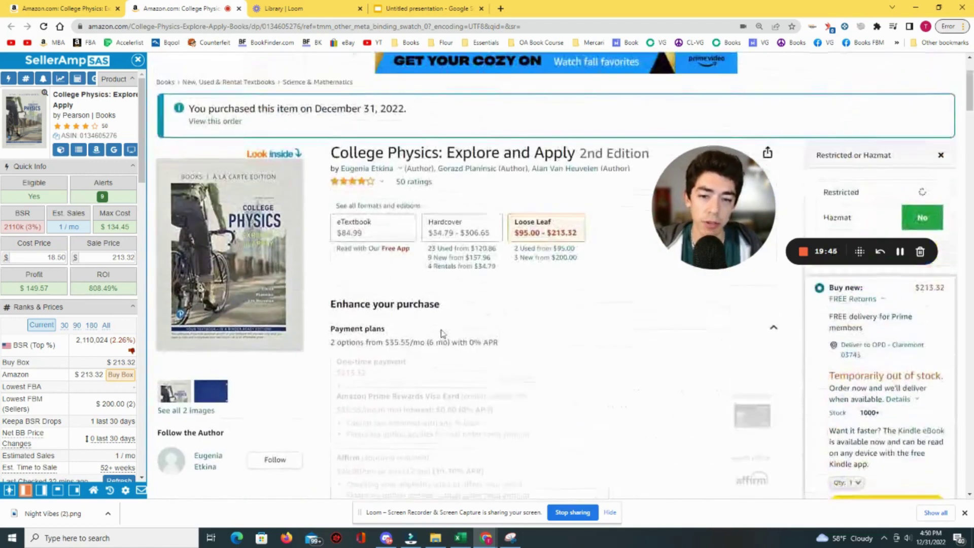
scroll(440, 332, down, 1)
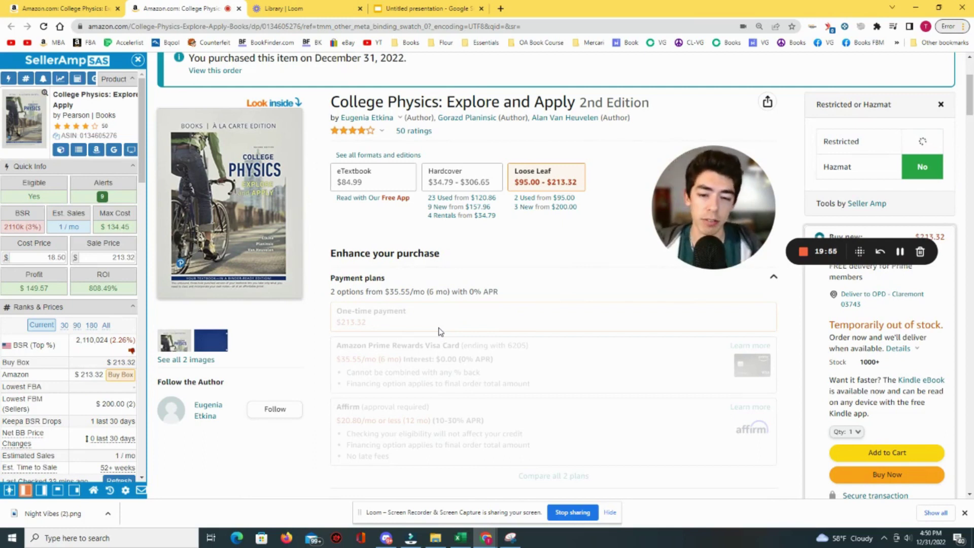
Narrow the Loose Leaf price history chart to the Day range and examine the used price on December 31.
scroll(428, 313, down, 10)
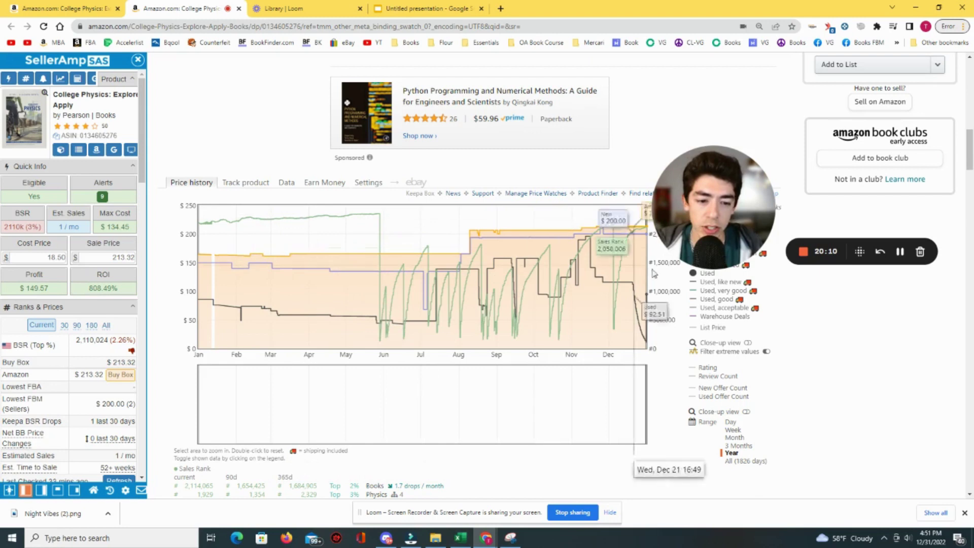
drag(647, 330, 600, 334)
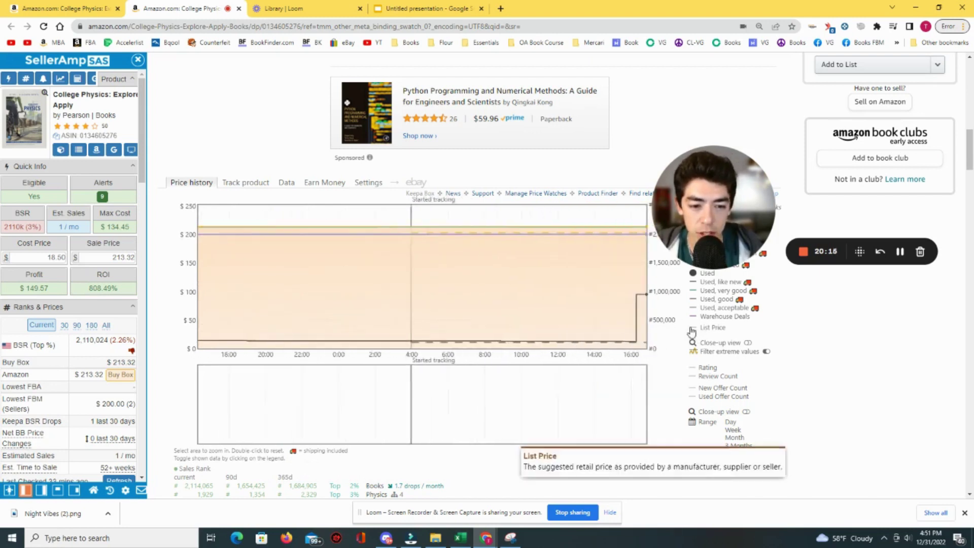
click(732, 422)
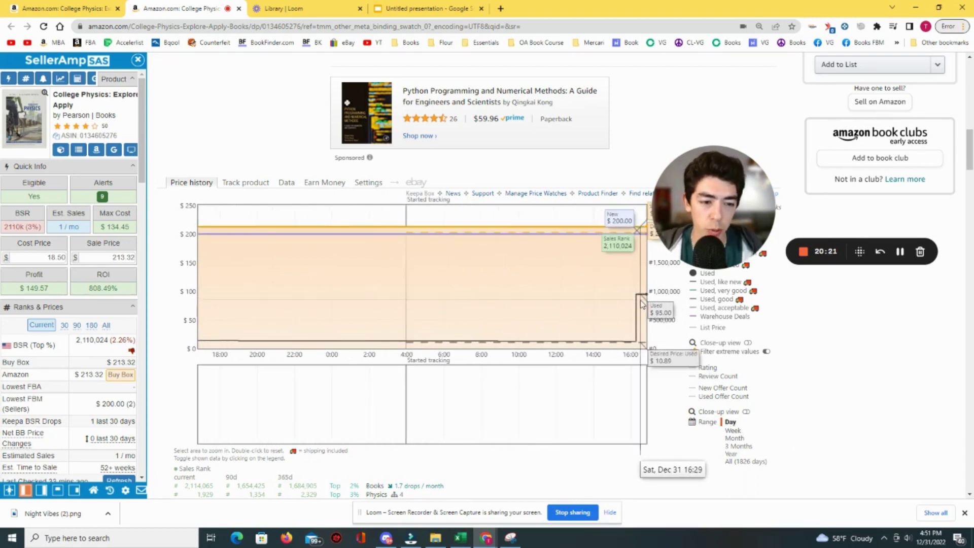
scroll(562, 256, up, 15)
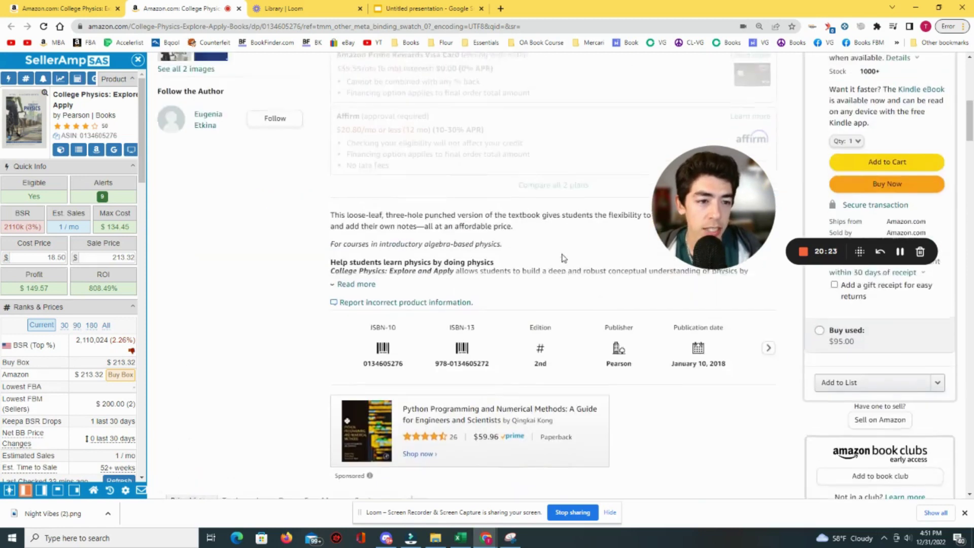
scroll(558, 205, down, 15)
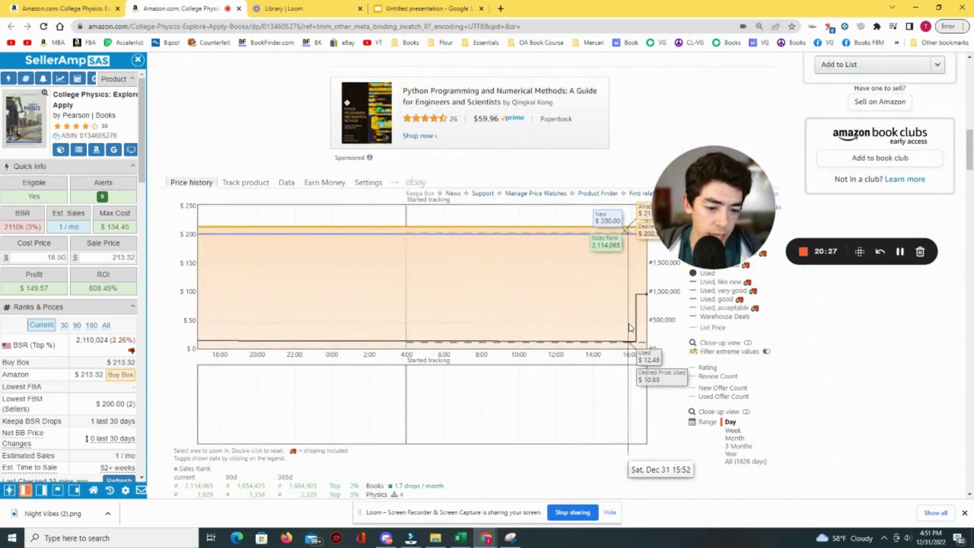
Highlight the month in the listing's purchase notice and return to the price history chart with the Year range.
scroll(635, 323, up, 15)
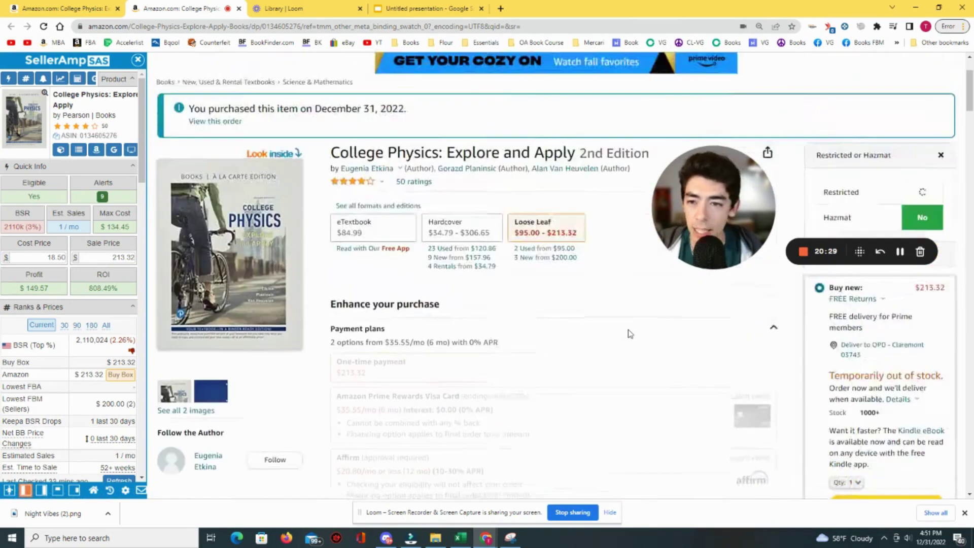
double_click(319, 211)
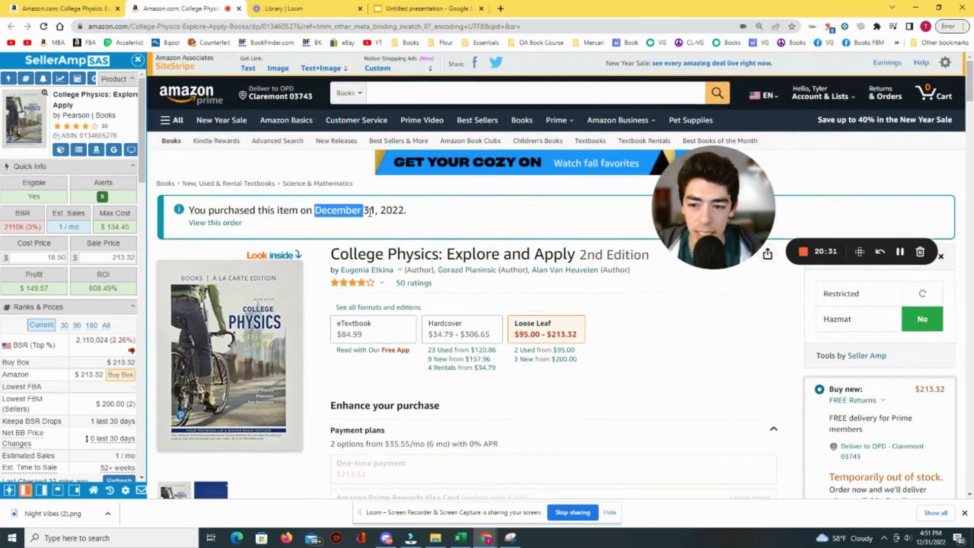
scroll(457, 223, down, 15)
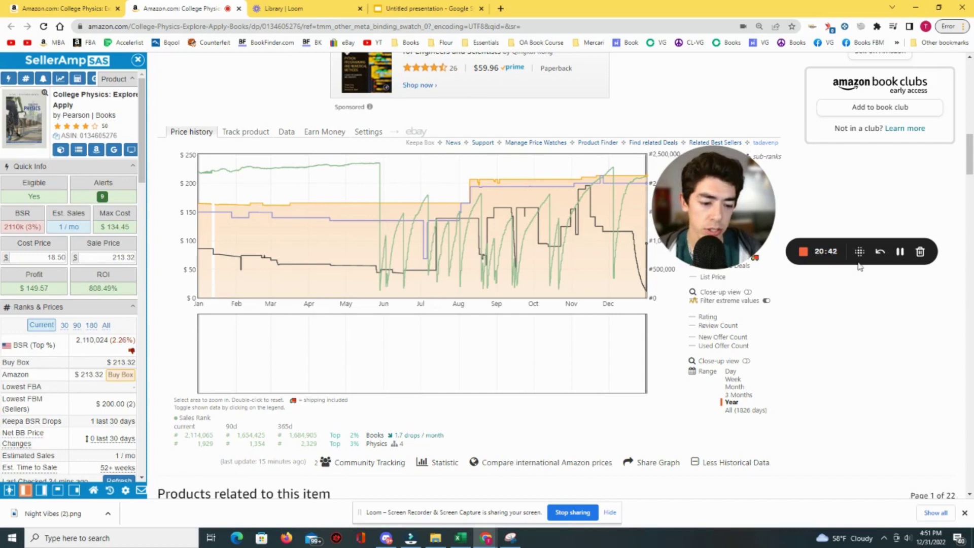
Show the chart's full history, zoom in on October 2020 to April 2021 to read the used price, and reset the zoom.
click(762, 411)
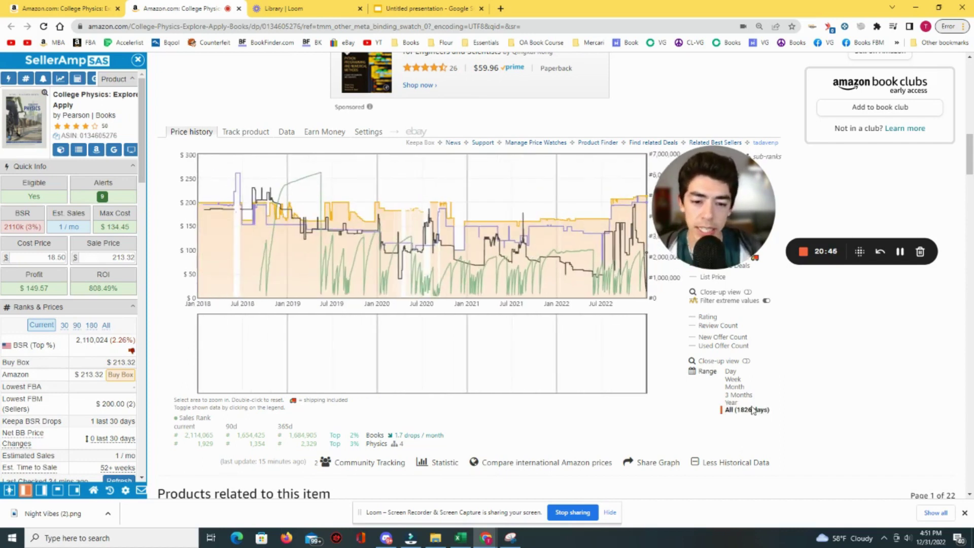
drag(444, 282, 490, 281)
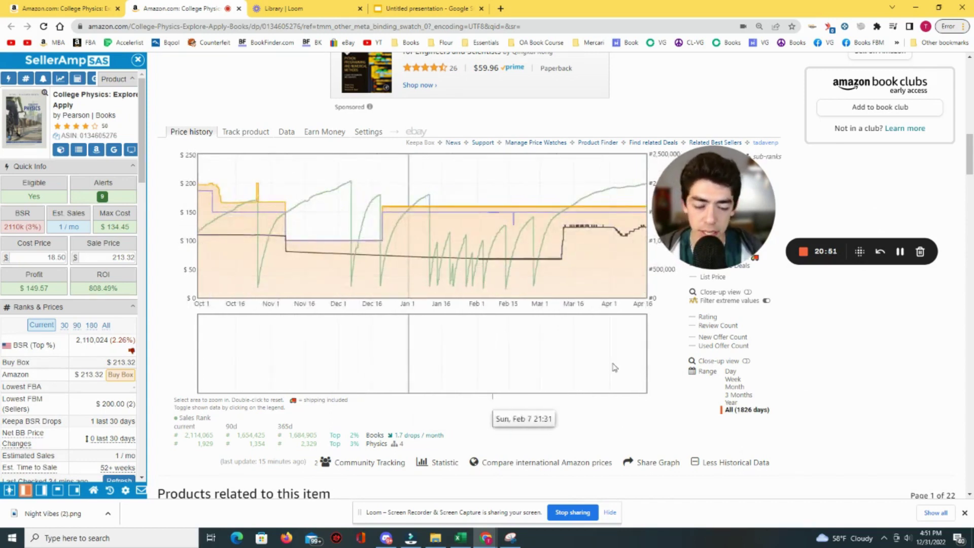
double_click(624, 381)
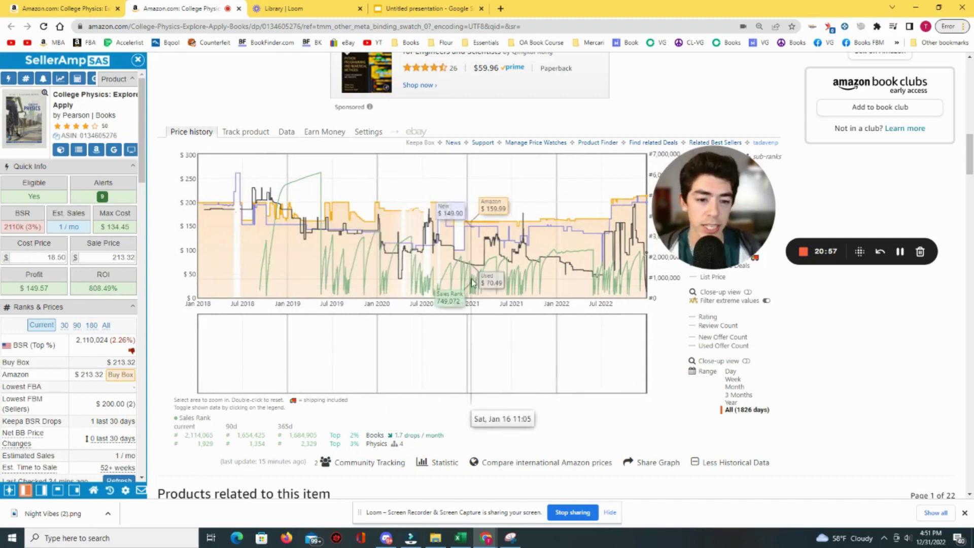
Set the price history chart back to the Year range and examine the used price and sales rank across the year.
click(732, 402)
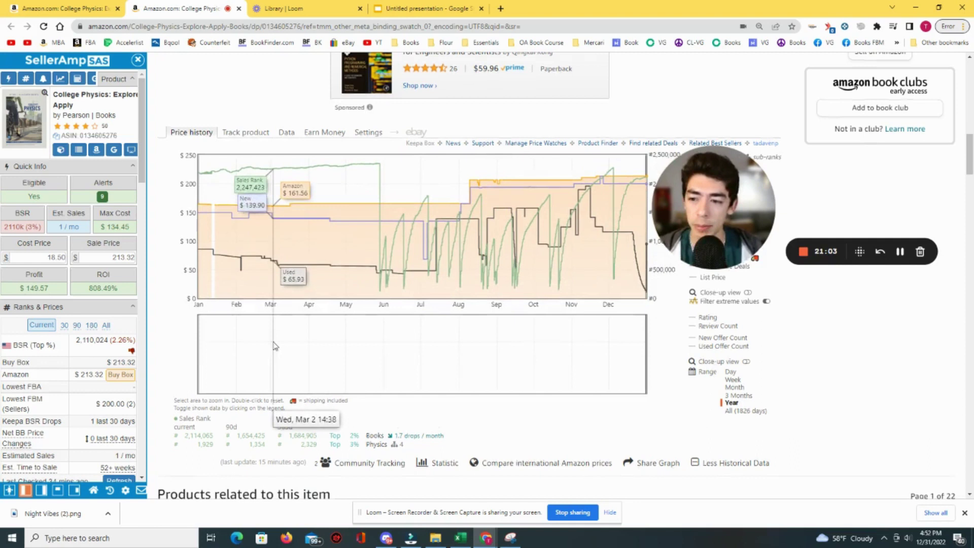
scroll(274, 346, up, 1)
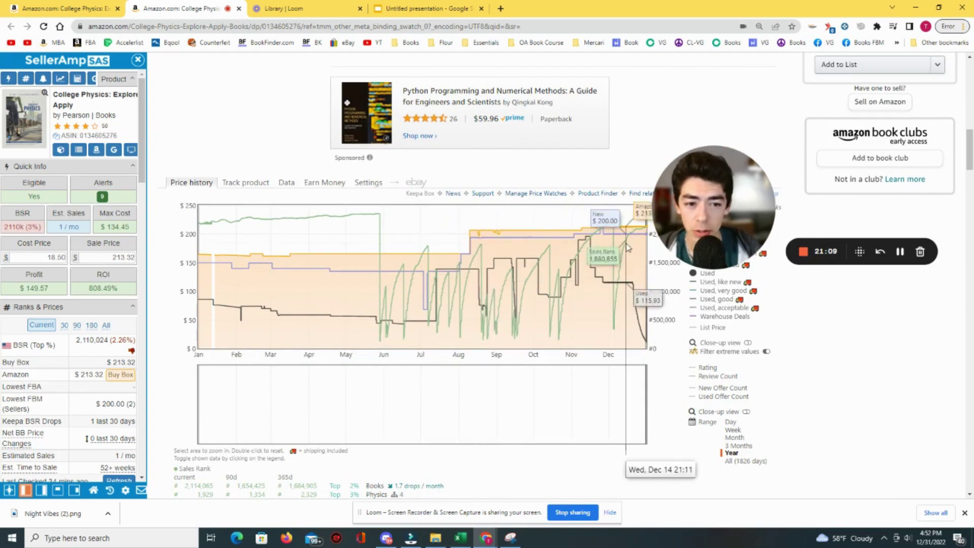
scroll(629, 248, up, 7)
scroll(632, 252, down, 5)
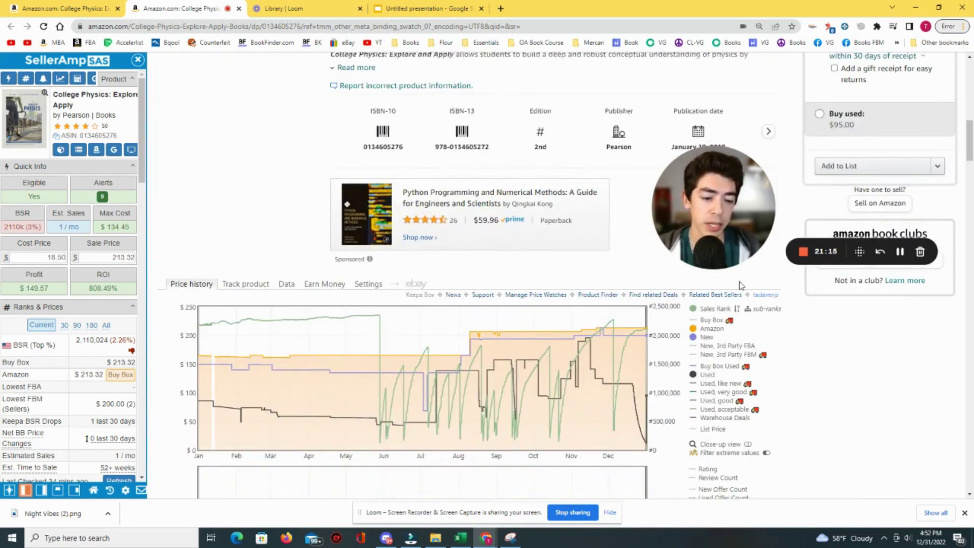
scroll(468, 366, down, 1)
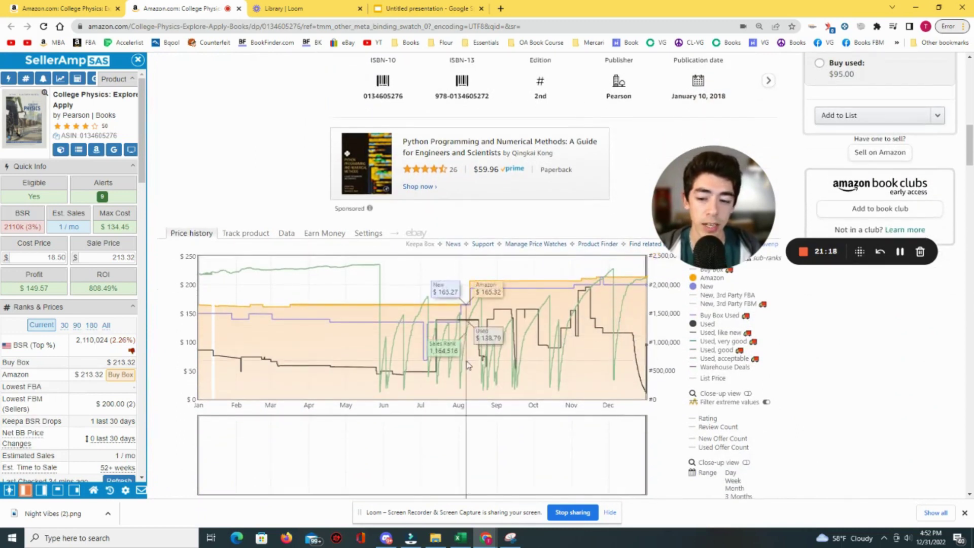